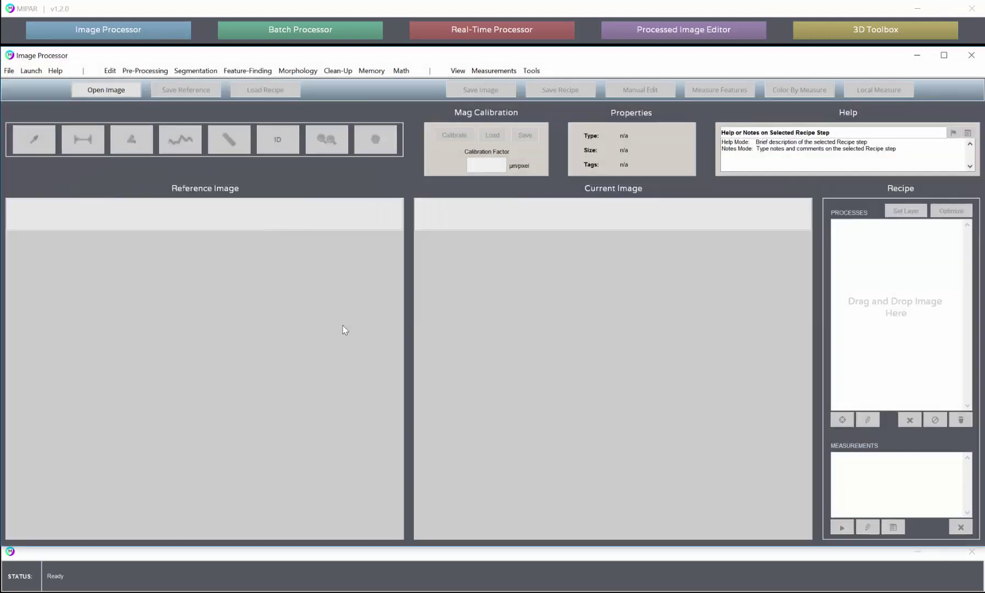
Step: Load wound.png from the wound-healing folder into MIPAR's Image Processor
key(alt+Tab)
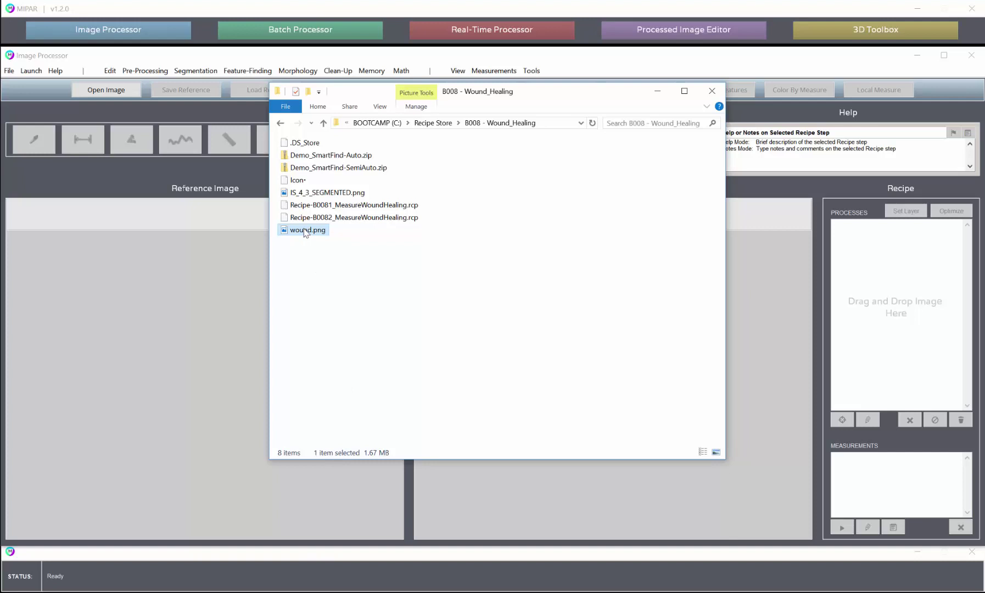
drag(302, 236, 867, 305)
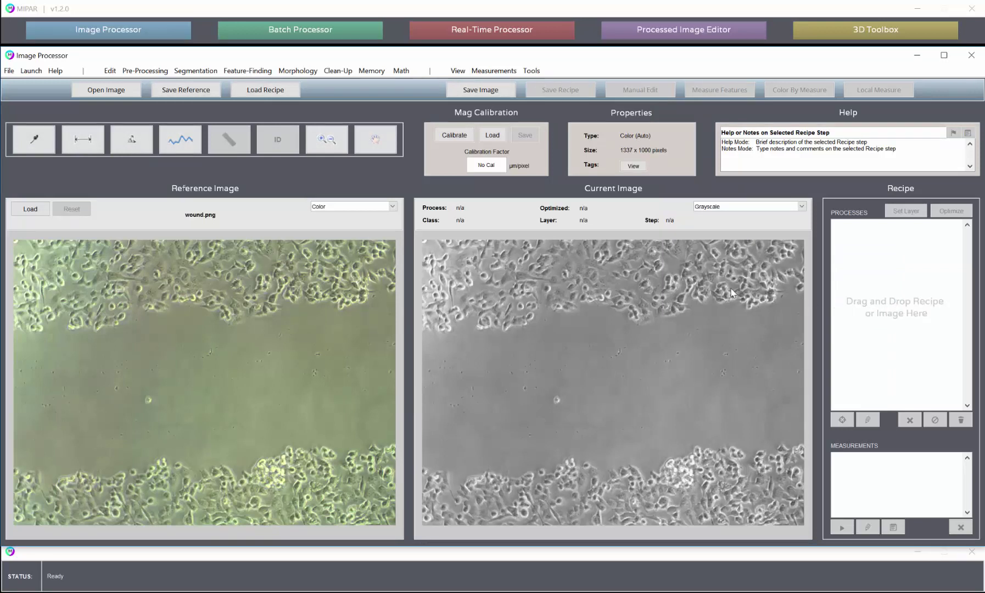
Step: Open Auto Segmentation with Smart Find as the method and go to the feature seed trace
click(202, 72)
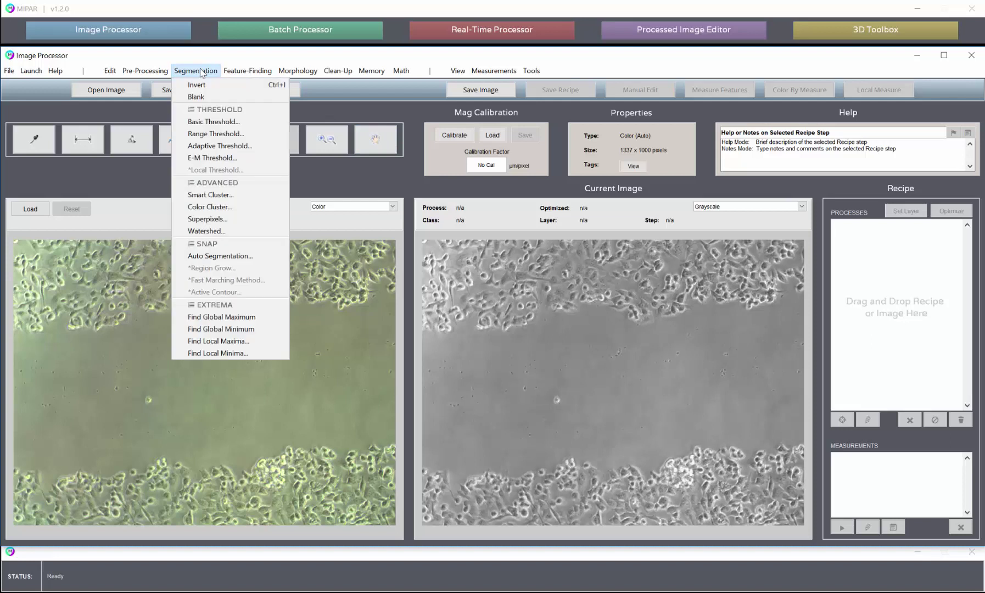
click(225, 256)
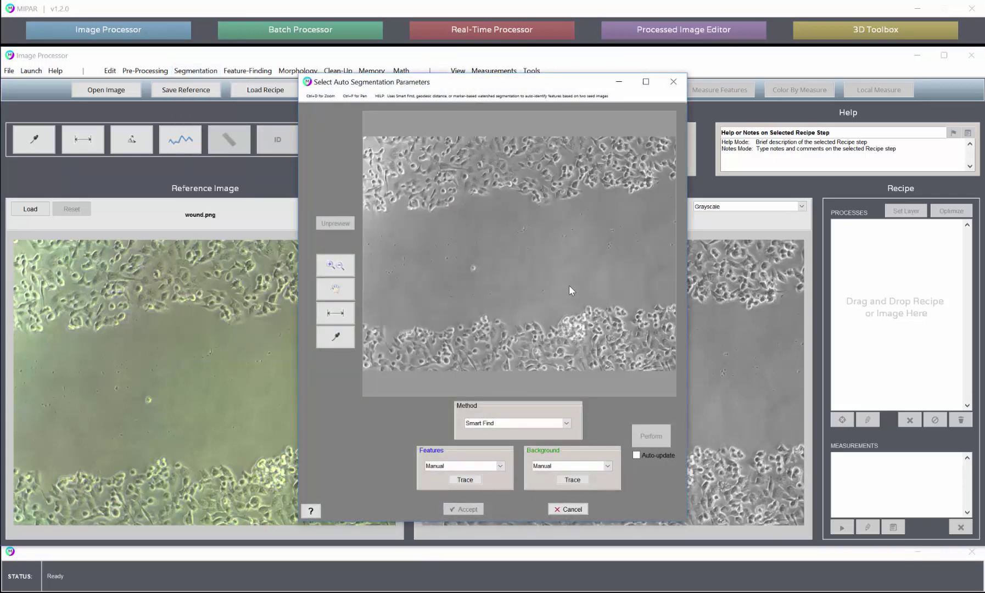
click(497, 425)
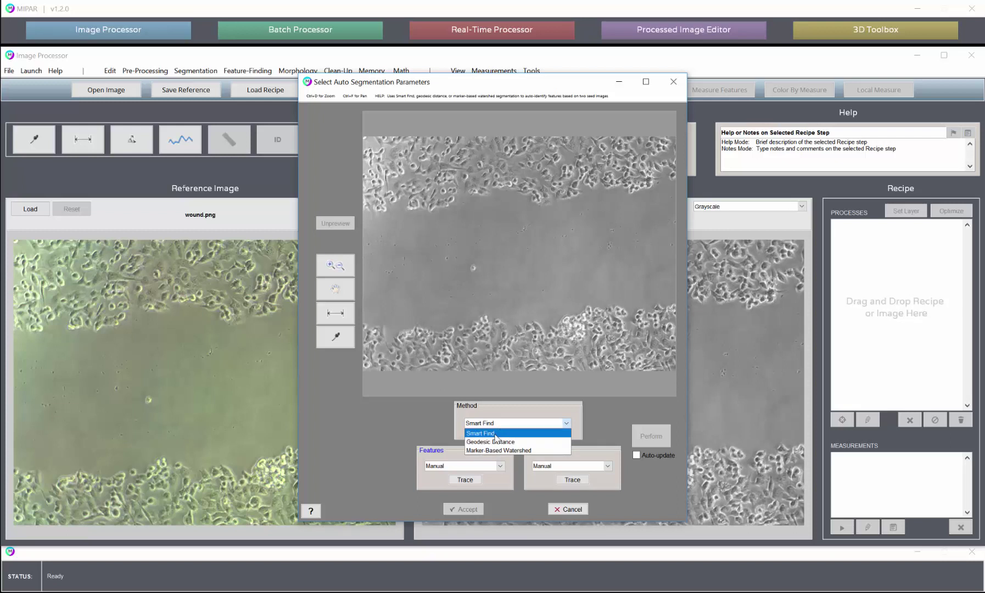
click(431, 406)
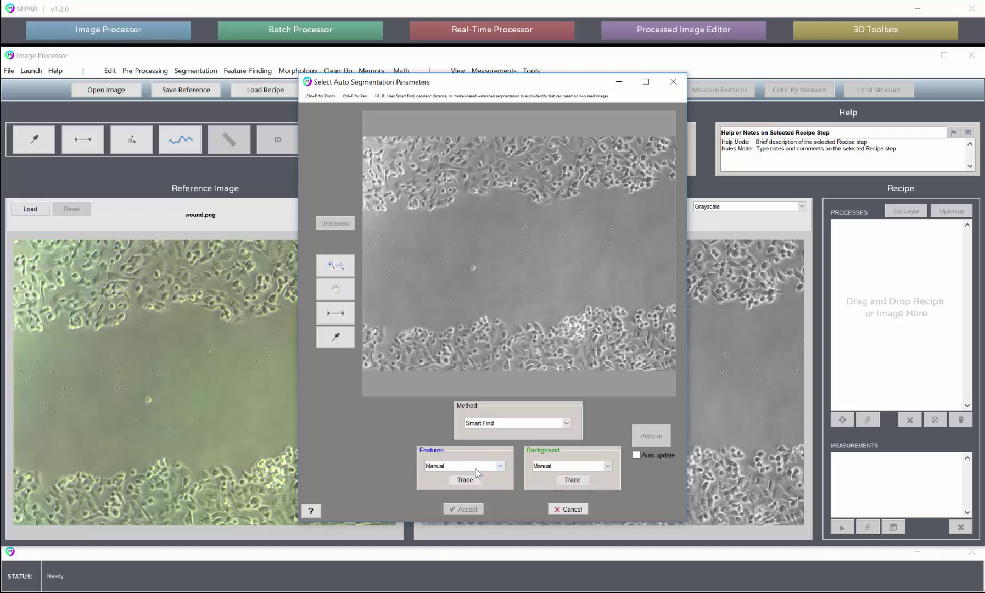
click(466, 481)
Step: Trace and accept a feature seed line along the middle of the wound gap
click(465, 480)
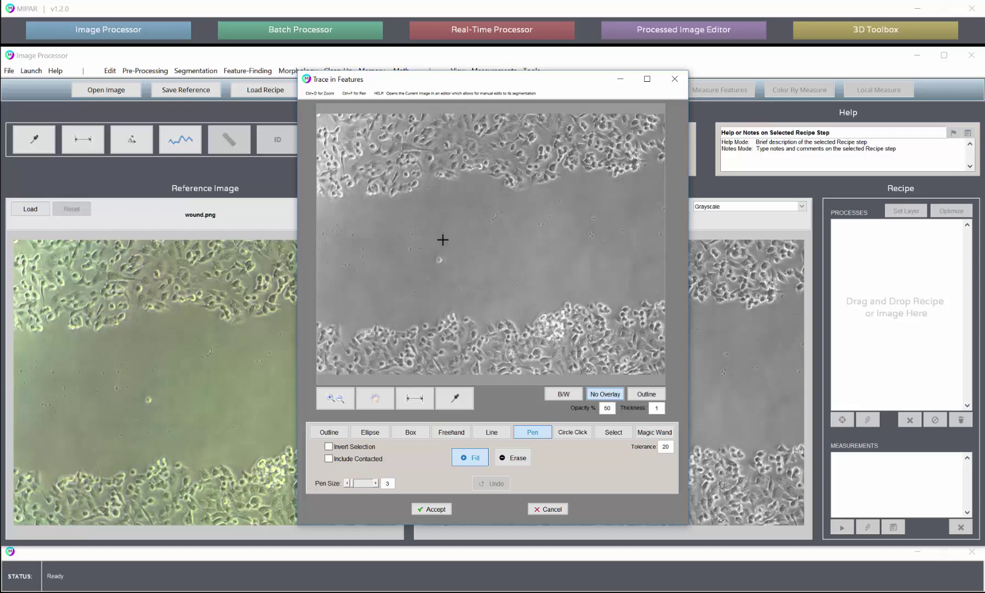
mouse_move(332, 264)
mouse_down()
mouse_move(397, 236)
mouse_move(500, 255)
mouse_move(640, 217)
mouse_up()
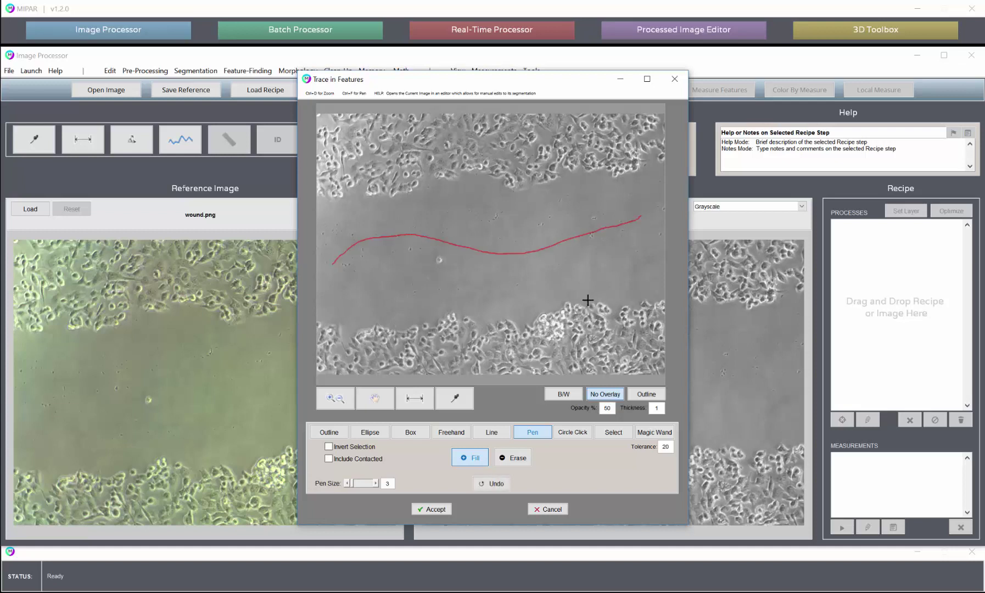
click(436, 509)
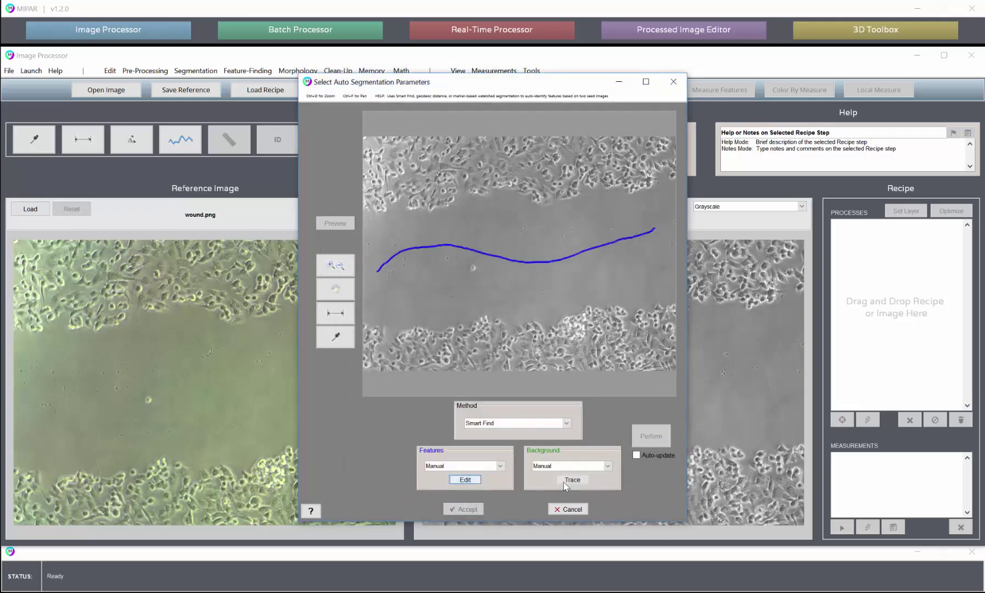
Step: Trace and accept background seed lines through the lower and upper cell layers
click(579, 478)
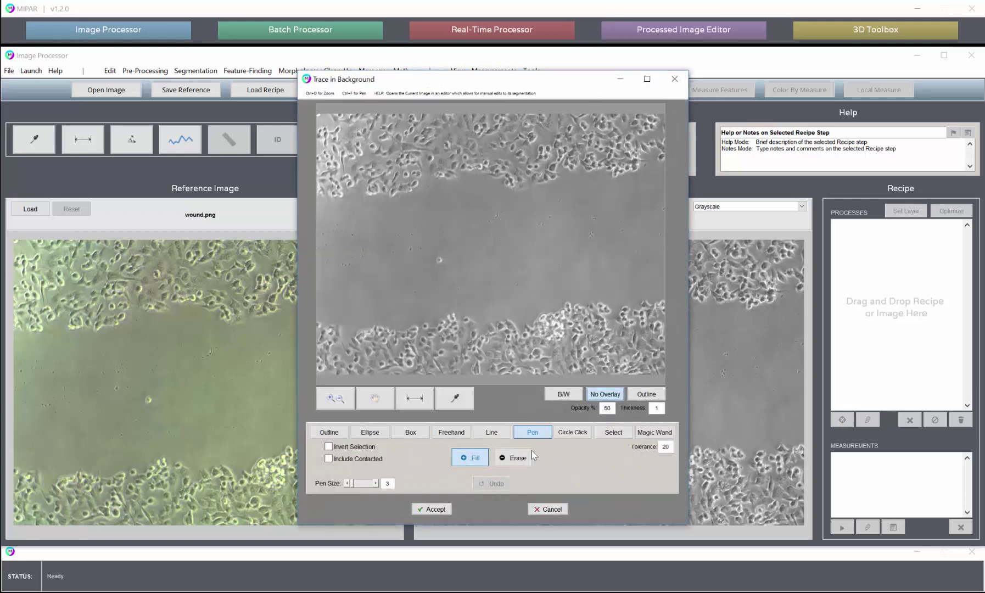
mouse_move(357, 360)
mouse_down()
mouse_move(412, 354)
mouse_move(534, 365)
mouse_move(640, 341)
mouse_up()
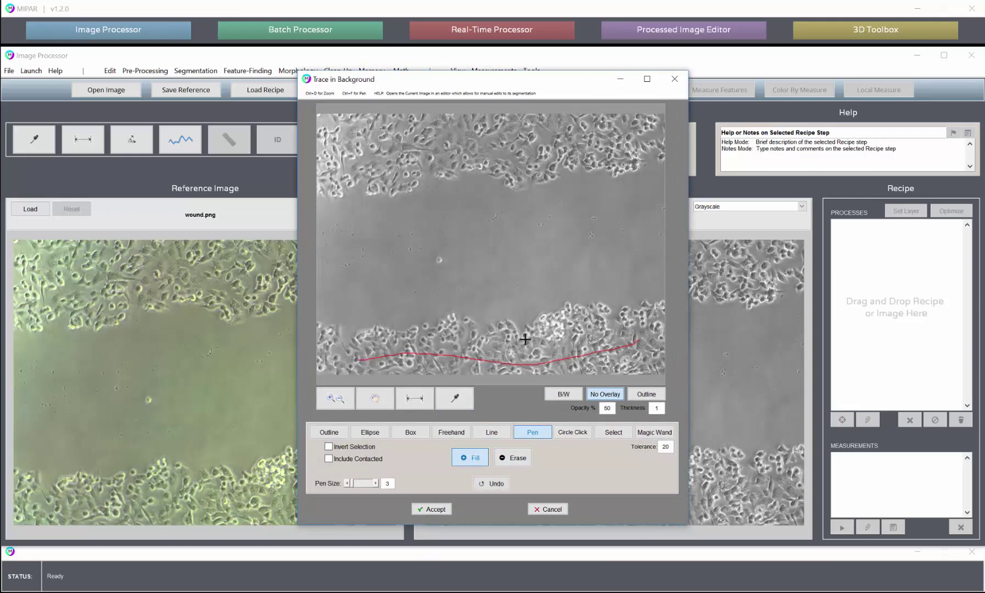
mouse_move(343, 154)
mouse_down()
mouse_move(408, 135)
mouse_move(561, 140)
mouse_move(596, 129)
mouse_up()
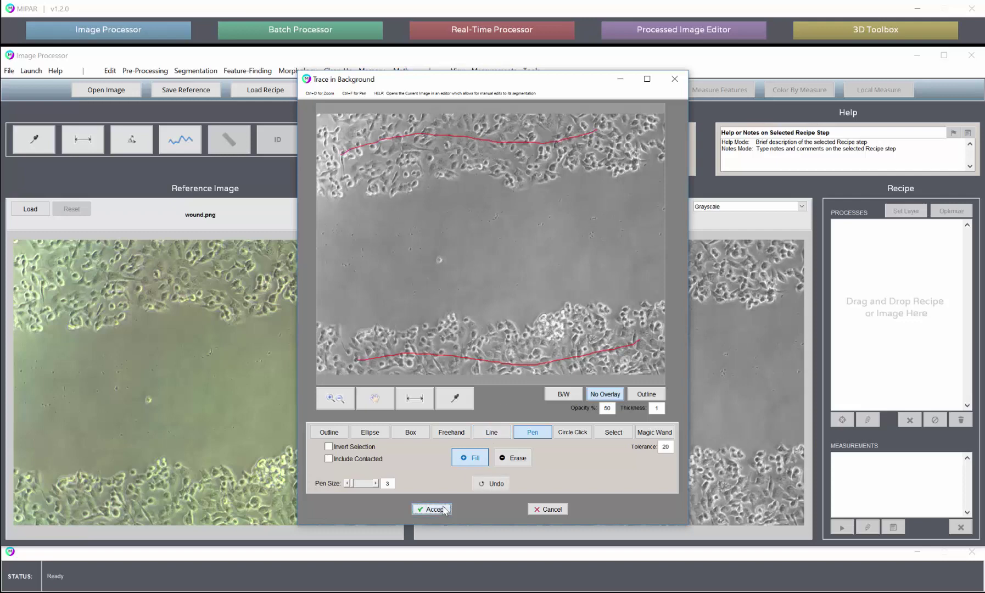
click(432, 509)
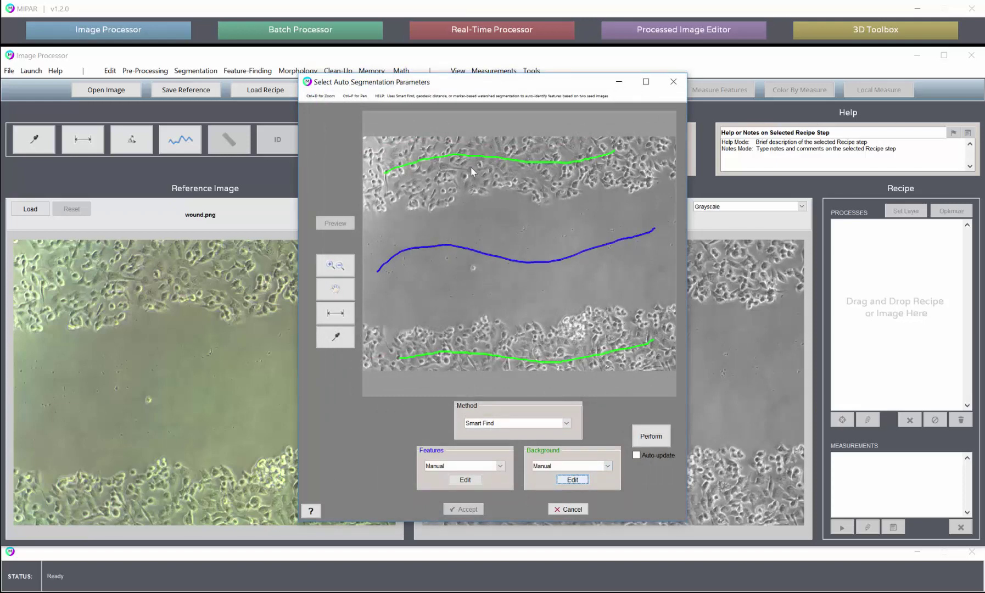
click(465, 480)
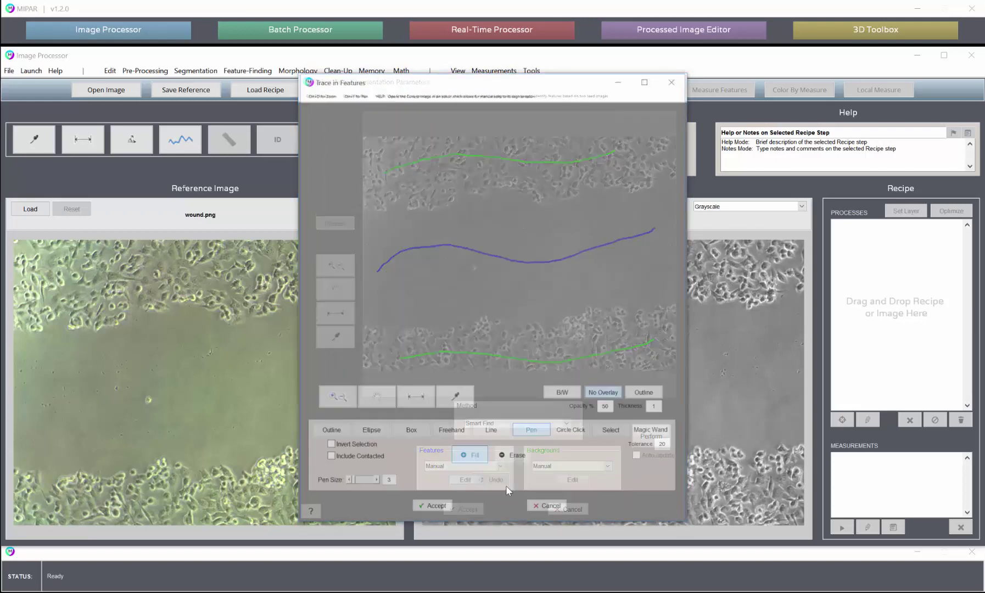
mouse_move(407, 279)
mouse_down()
mouse_move(458, 270)
mouse_move(533, 284)
mouse_move(593, 273)
mouse_up()
drag(475, 220, 602, 208)
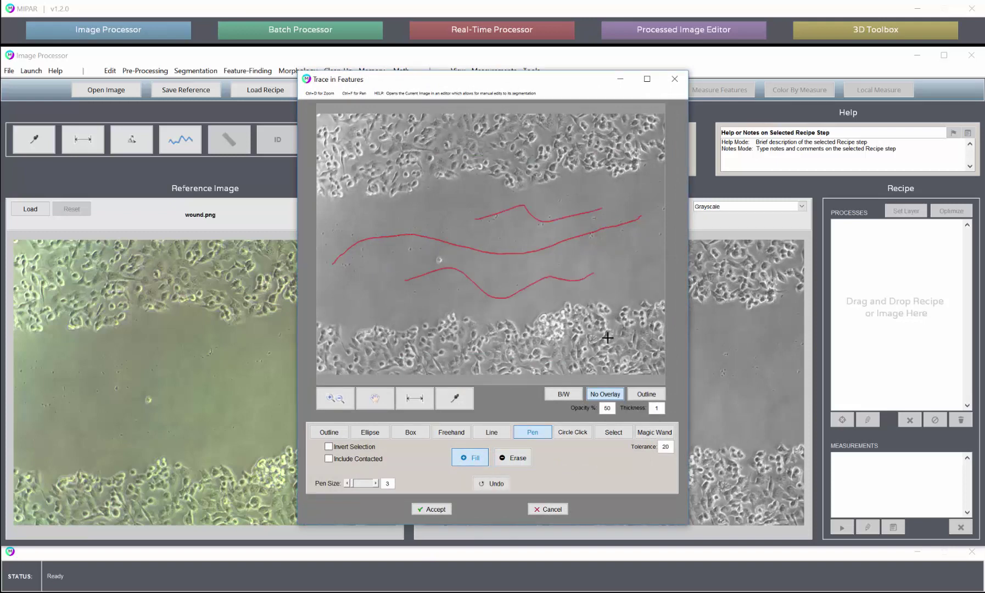
click(548, 509)
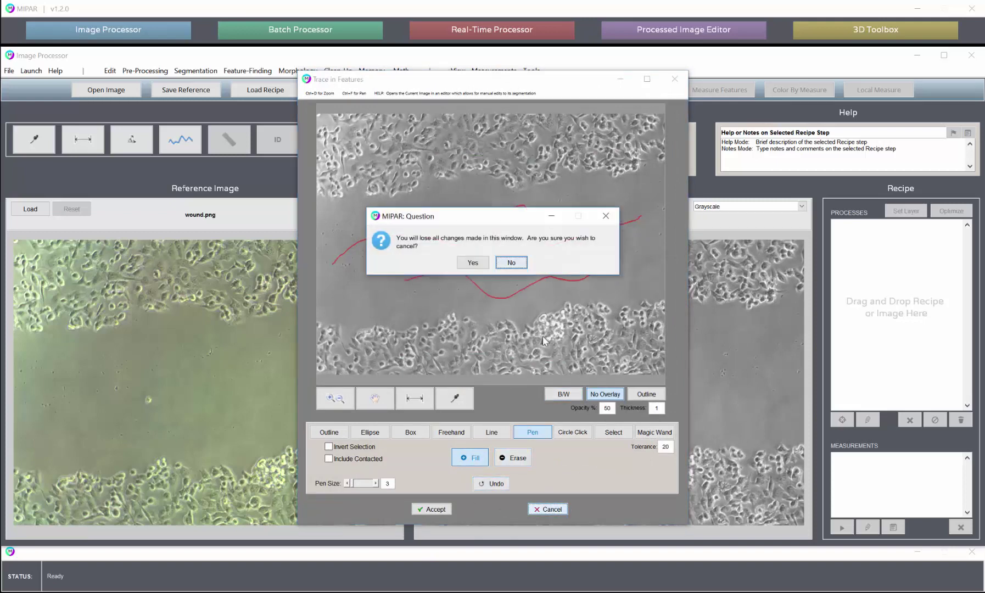
click(476, 262)
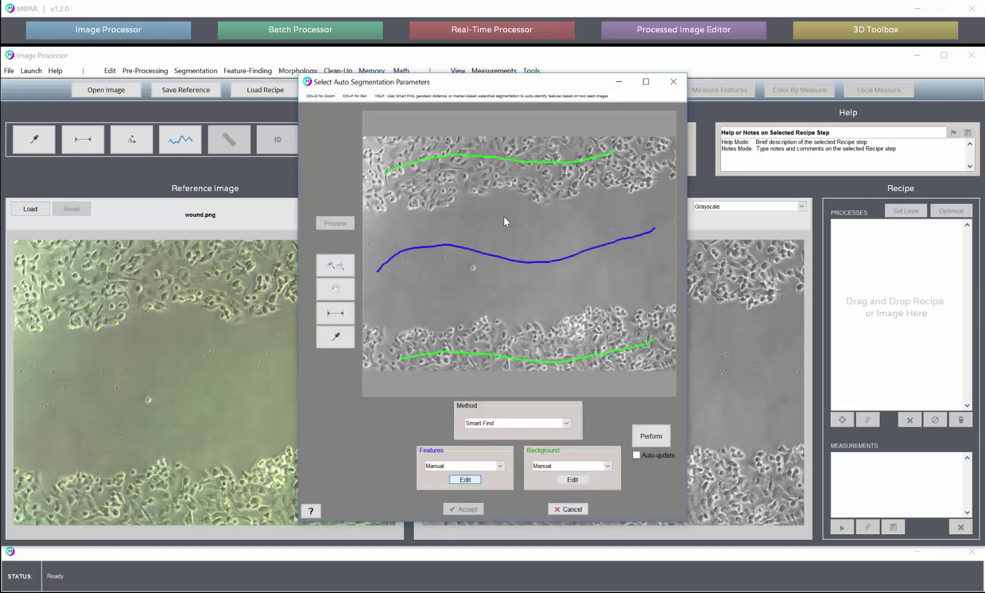
Step: Run Smart Find with the feature and background seed traces to outline the wound gap
click(650, 443)
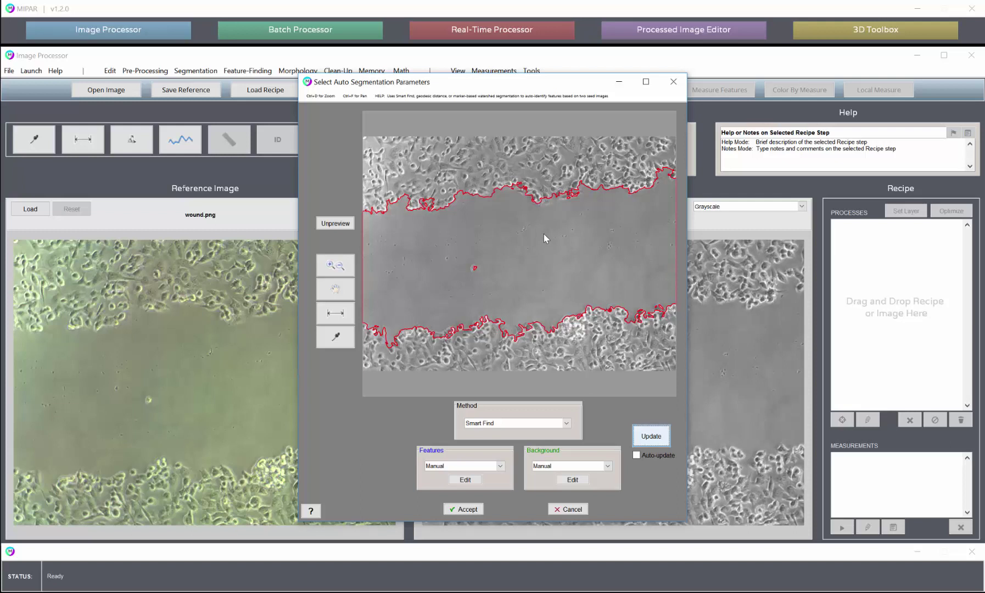
Step: Accept Smart Find, then add Reject Features on white features, ignoring edges, Area Inf
click(468, 510)
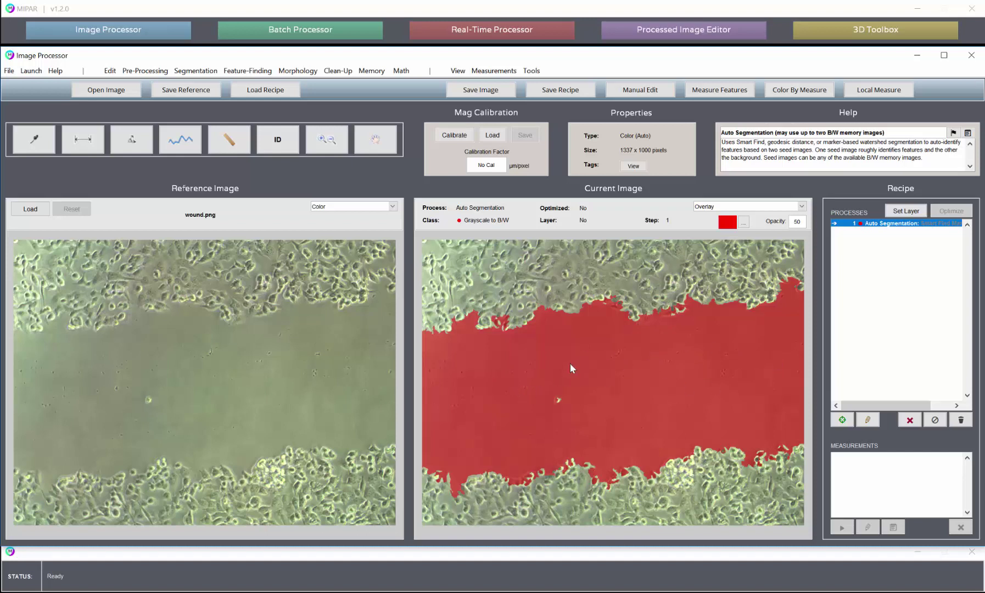
click(338, 71)
click(348, 86)
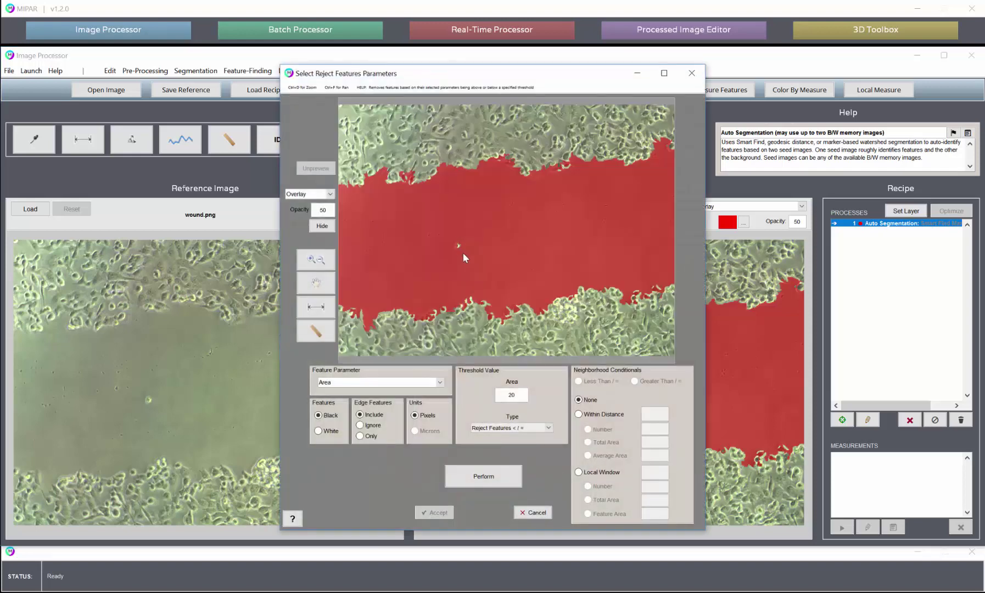
click(319, 431)
click(373, 426)
double_click(504, 391)
text(inf)
click(491, 475)
click(434, 512)
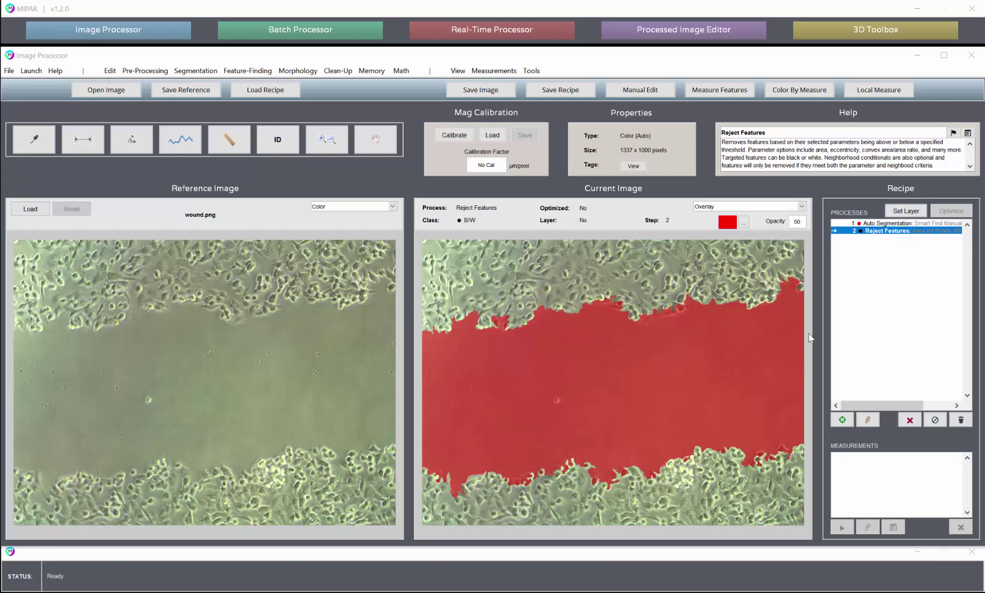
Step: Clear the whole recipe and load WC ORIGINAL.png from the C003 - Grains+Matrix_SEM folder
click(961, 420)
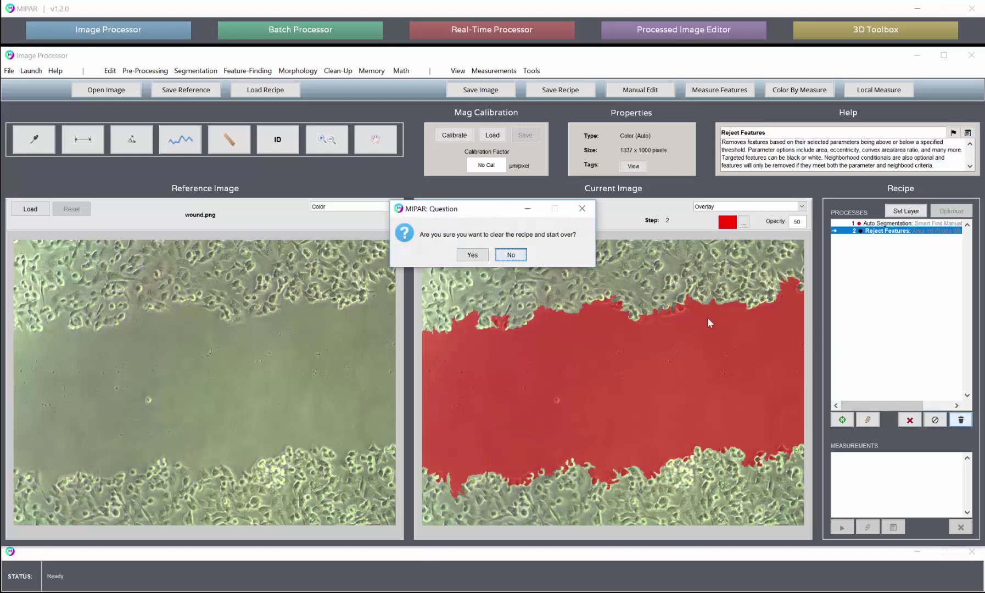
click(471, 256)
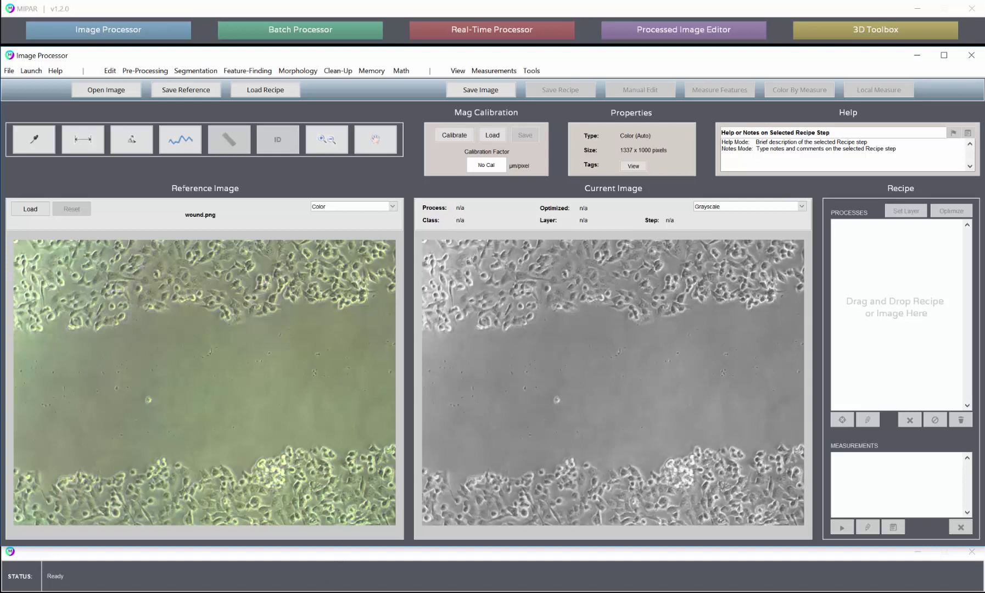
click(325, 584)
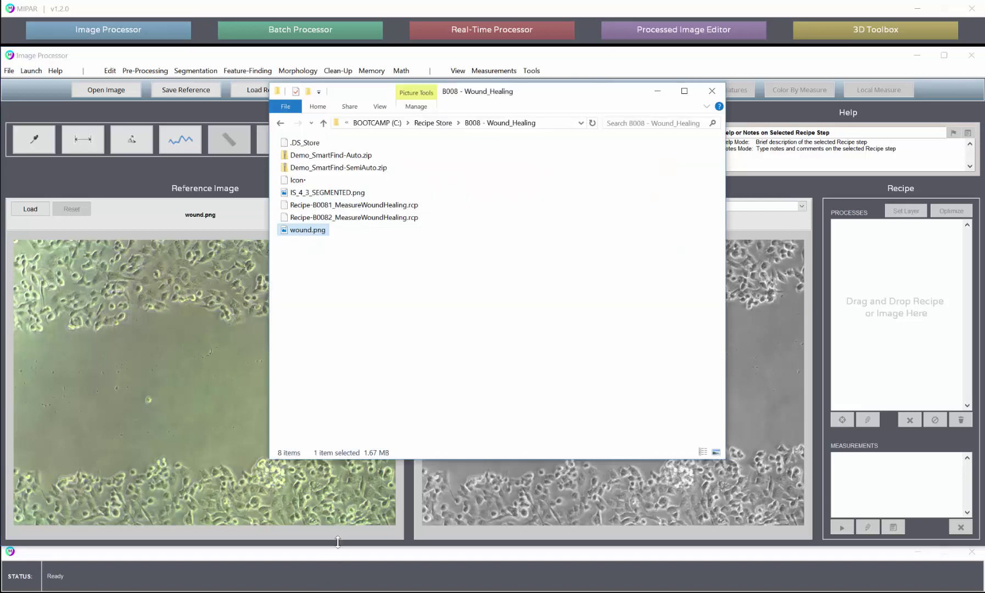
click(430, 124)
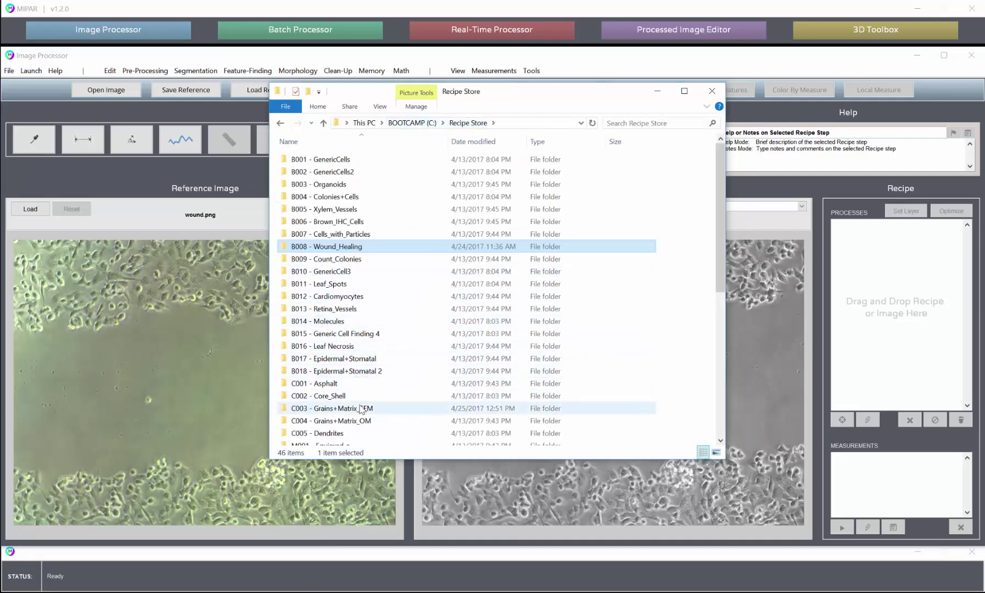
double_click(311, 408)
drag(322, 322, 890, 325)
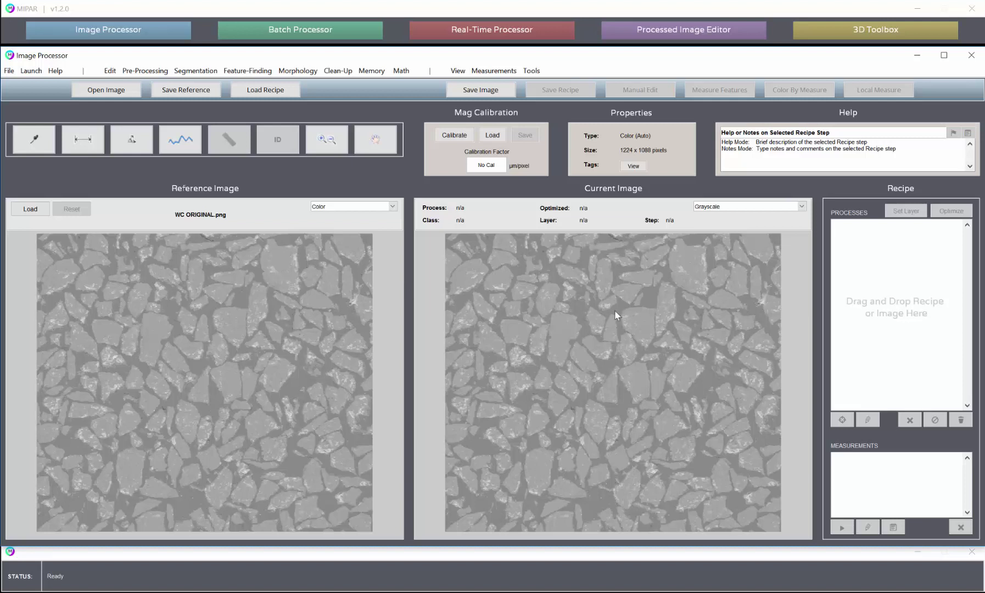
Step: Add a Basic Threshold selecting pixels above 162 to mark the bright particles
click(202, 76)
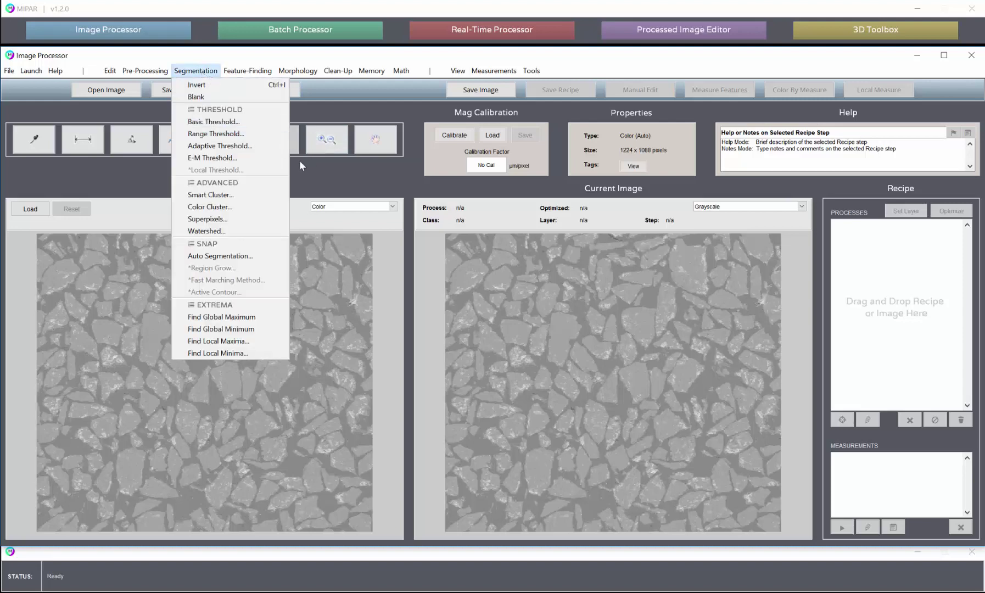
click(214, 122)
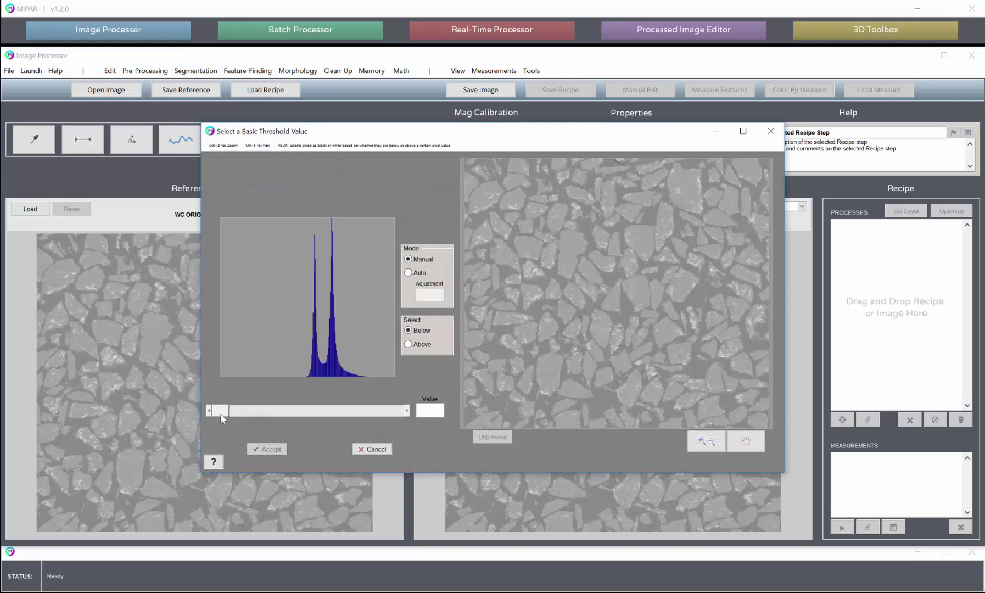
drag(301, 411, 331, 416)
click(408, 344)
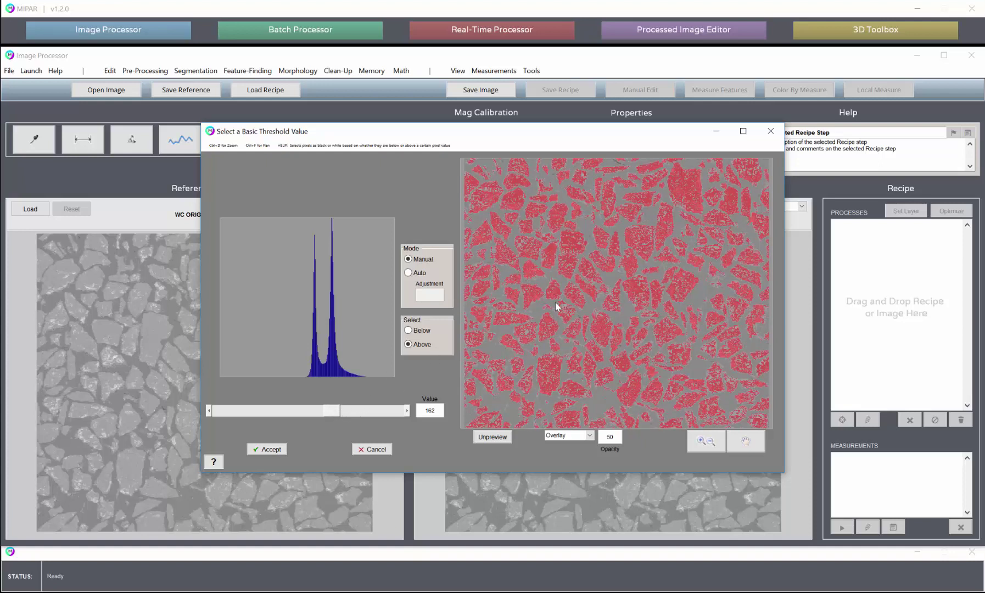
click(267, 449)
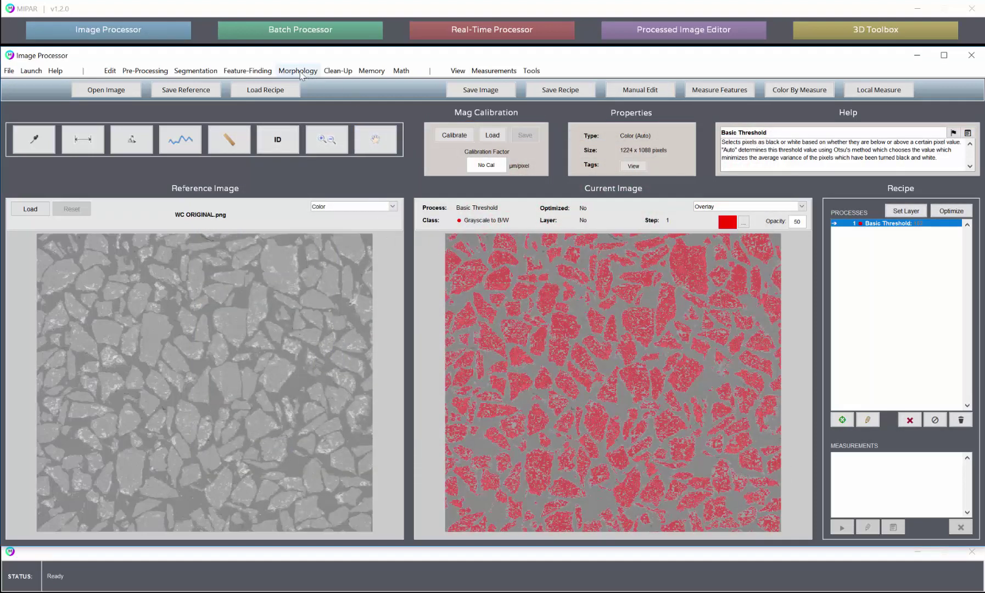
Step: Thin the particle threshold into lines and compare it against the threshold step
click(301, 74)
click(313, 110)
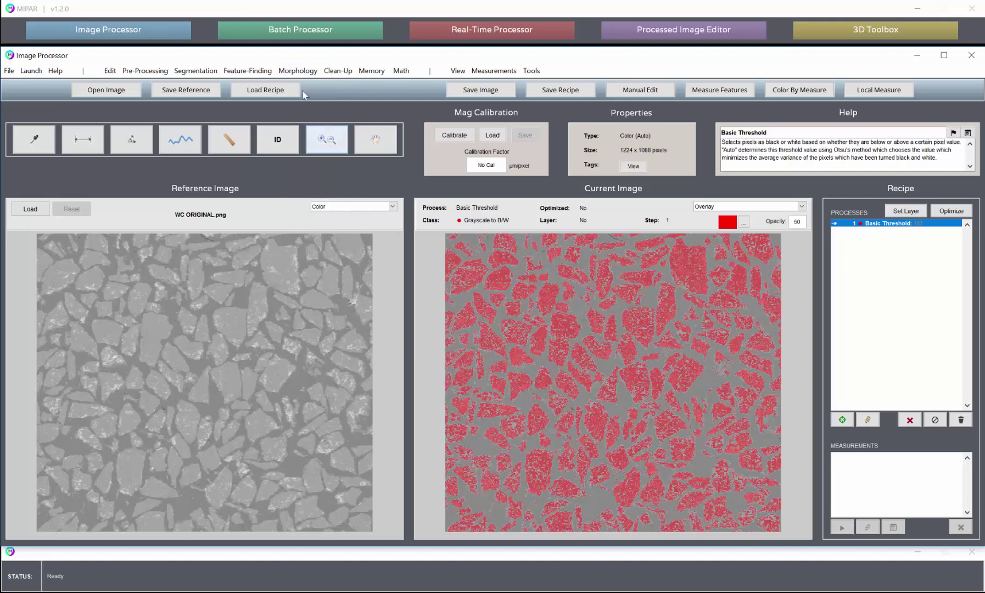
click(301, 71)
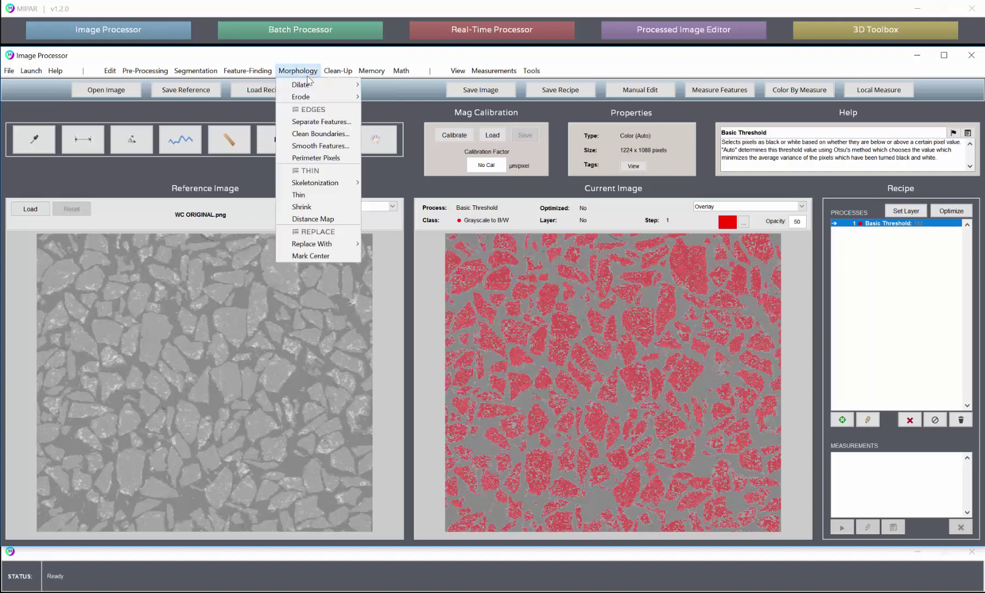
click(312, 197)
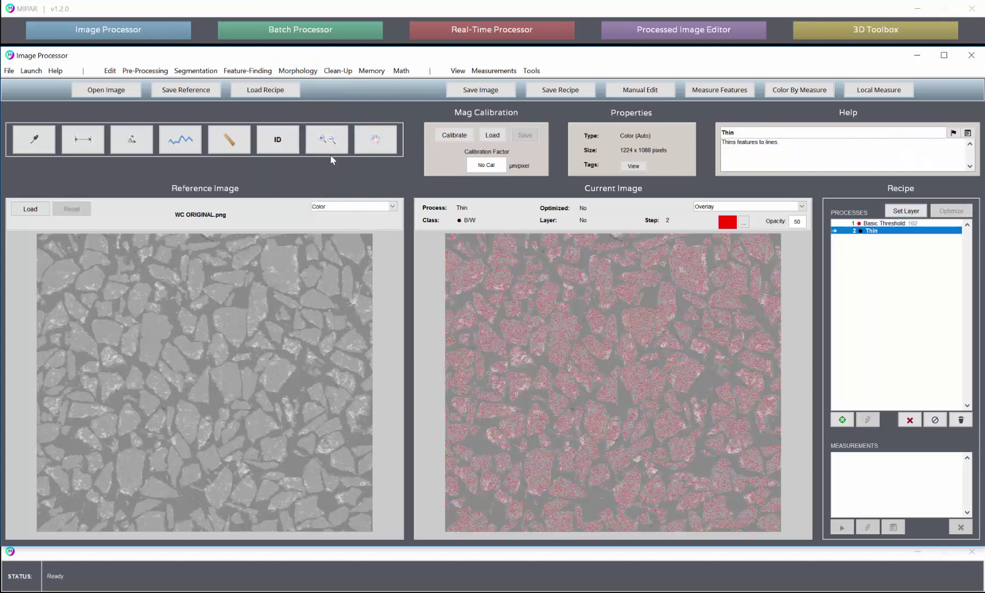
click(673, 369)
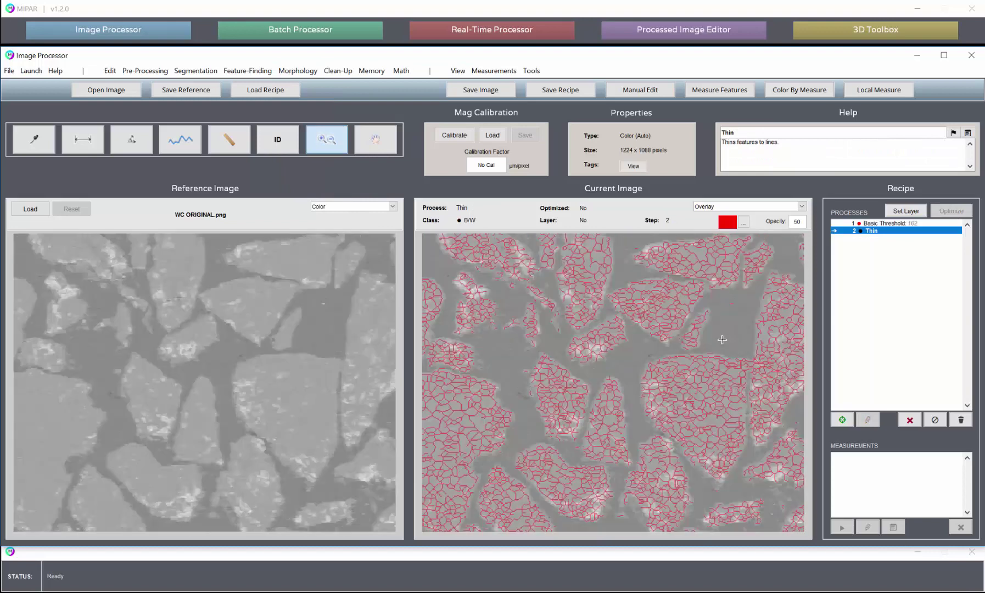
click(885, 224)
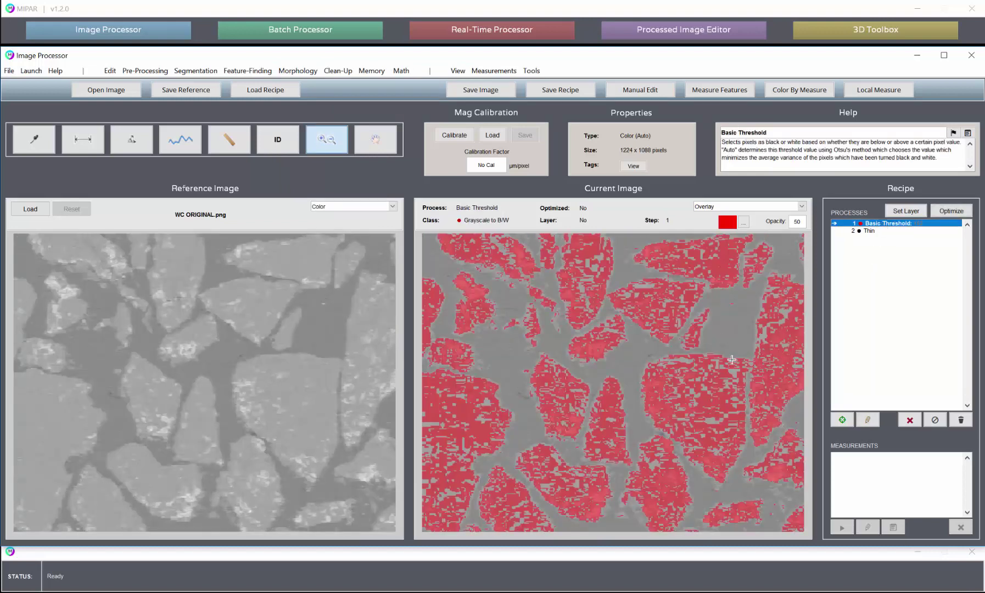
click(876, 231)
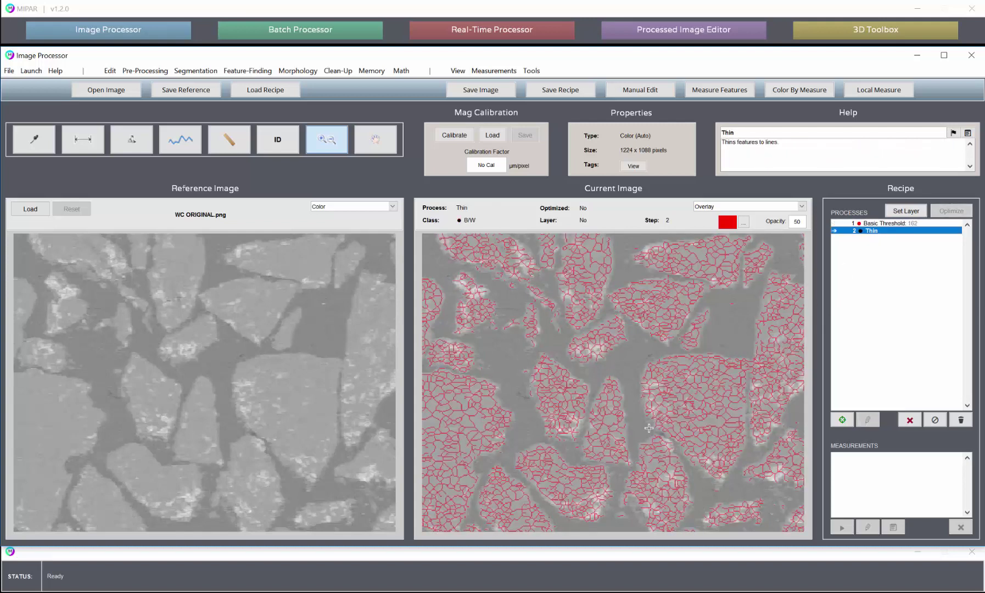
scroll(624, 316, down, 1)
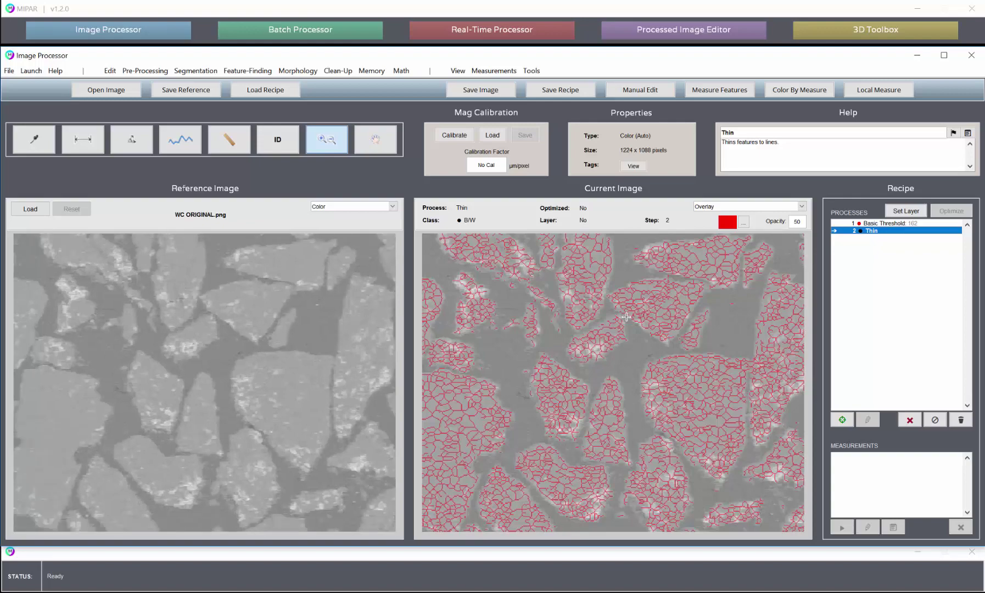
scroll(628, 317, down, 3)
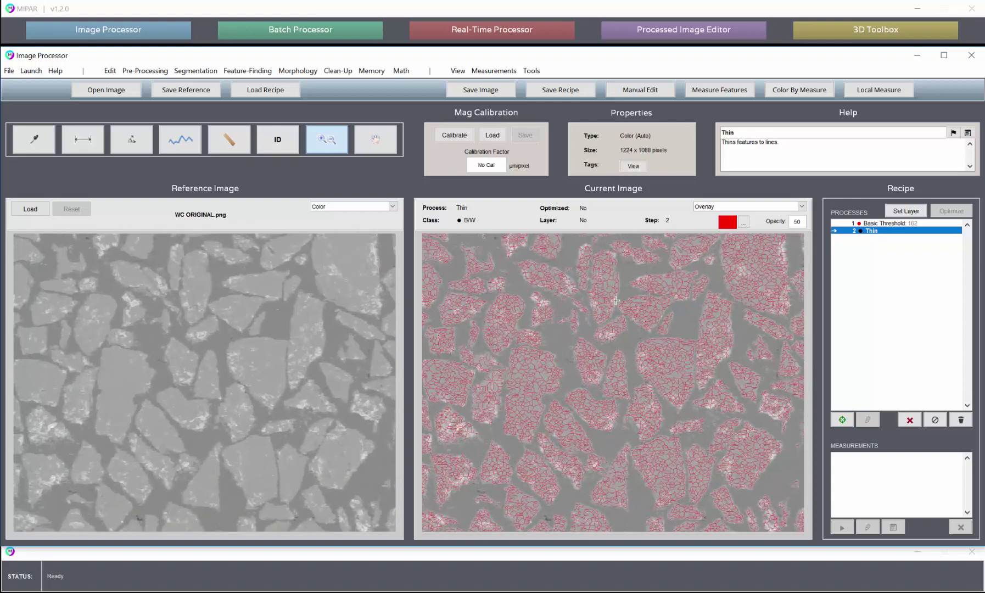
Step: Store the thinned lines as Memory Image #1 and call back the original image
click(372, 70)
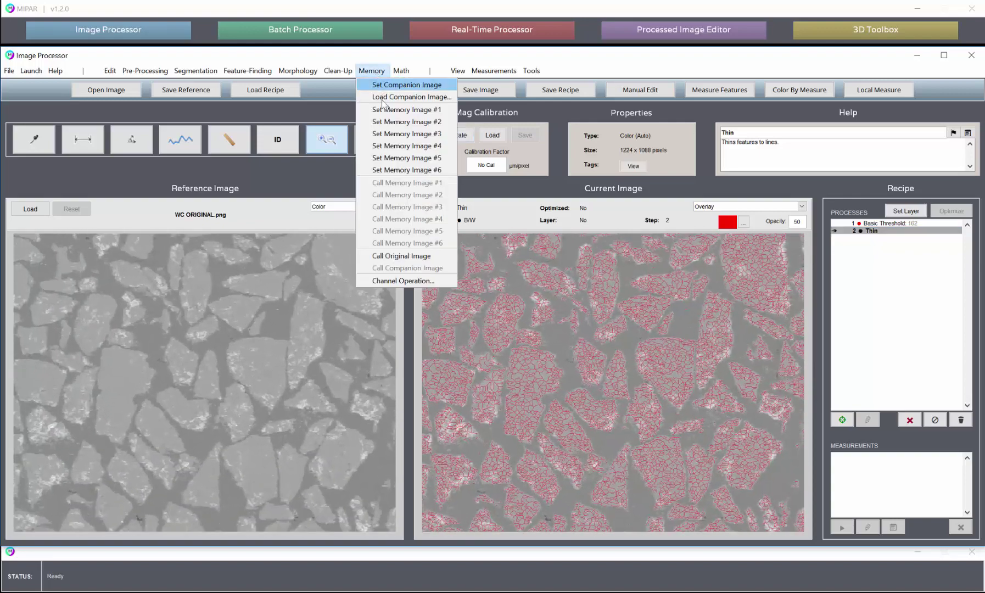
click(386, 117)
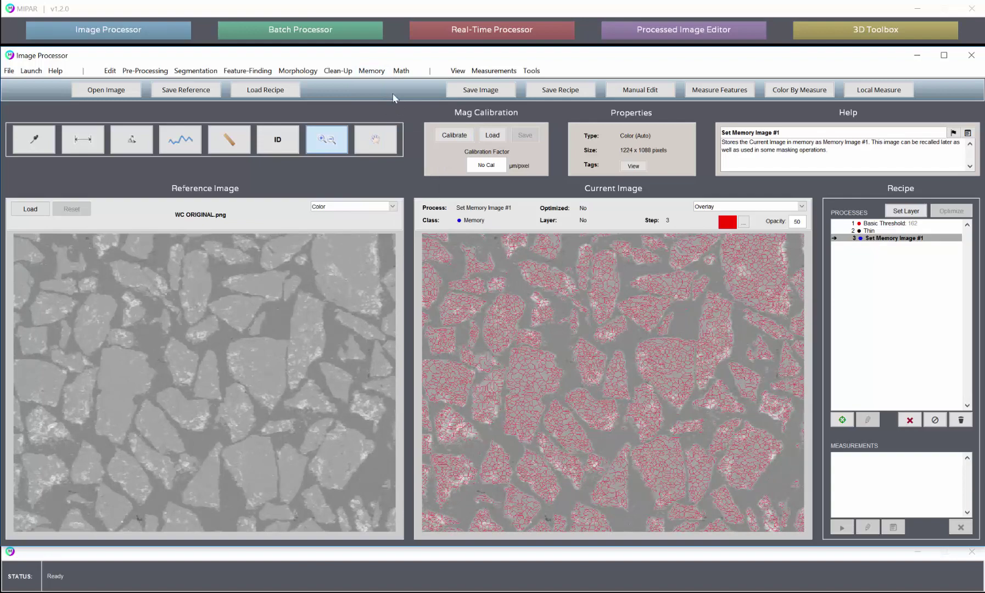
click(371, 70)
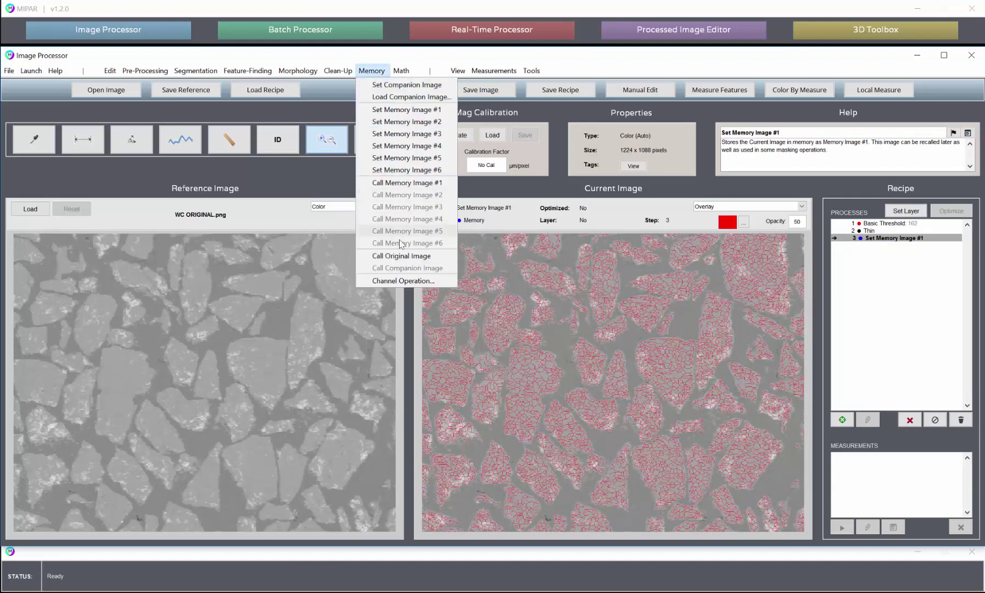
click(401, 257)
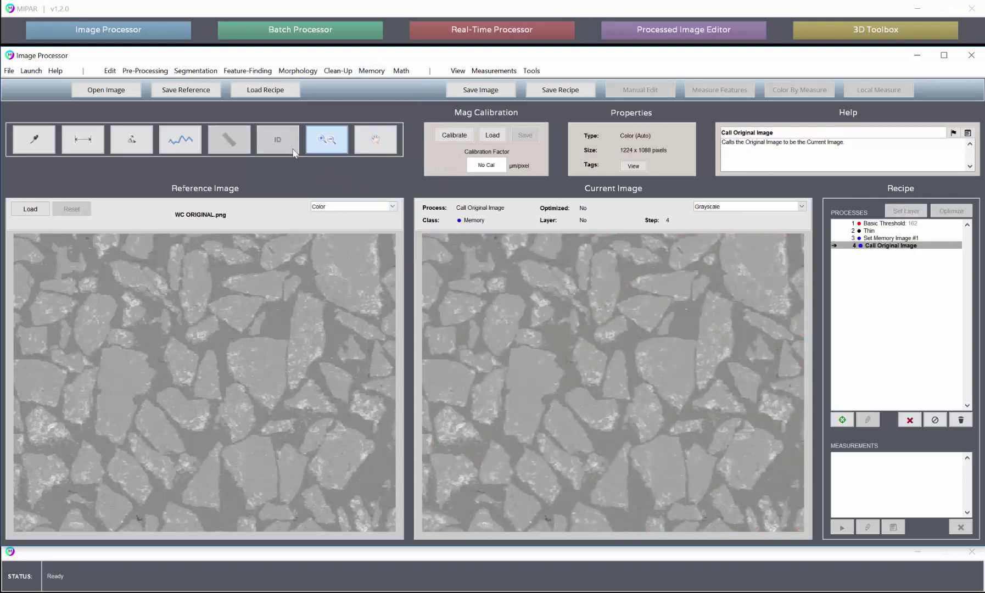
Step: Add a Basic Threshold selecting pixels below 145 to mark the dark background
click(207, 72)
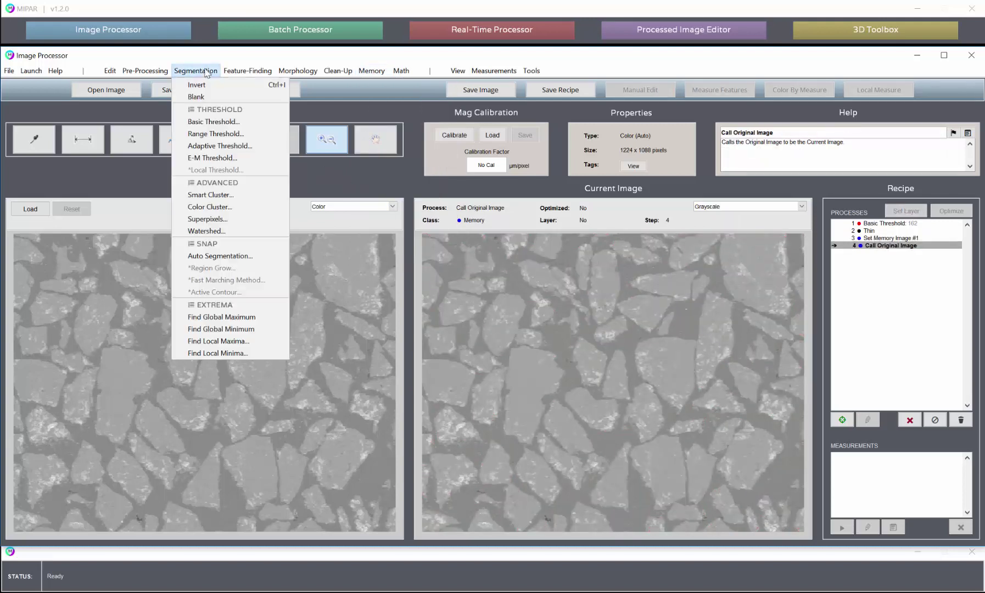
click(214, 122)
click(416, 346)
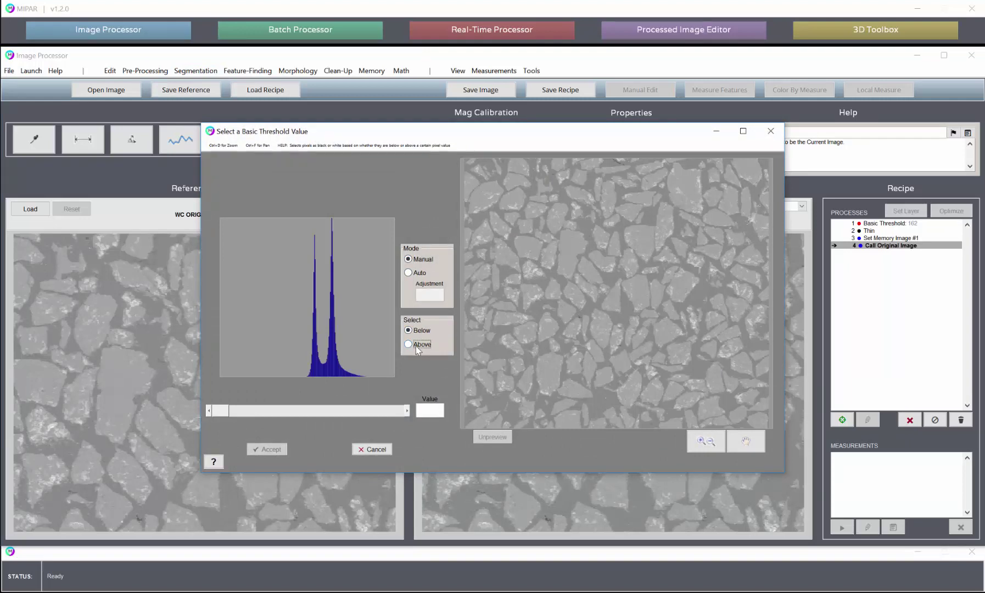
click(418, 331)
drag(229, 413, 323, 412)
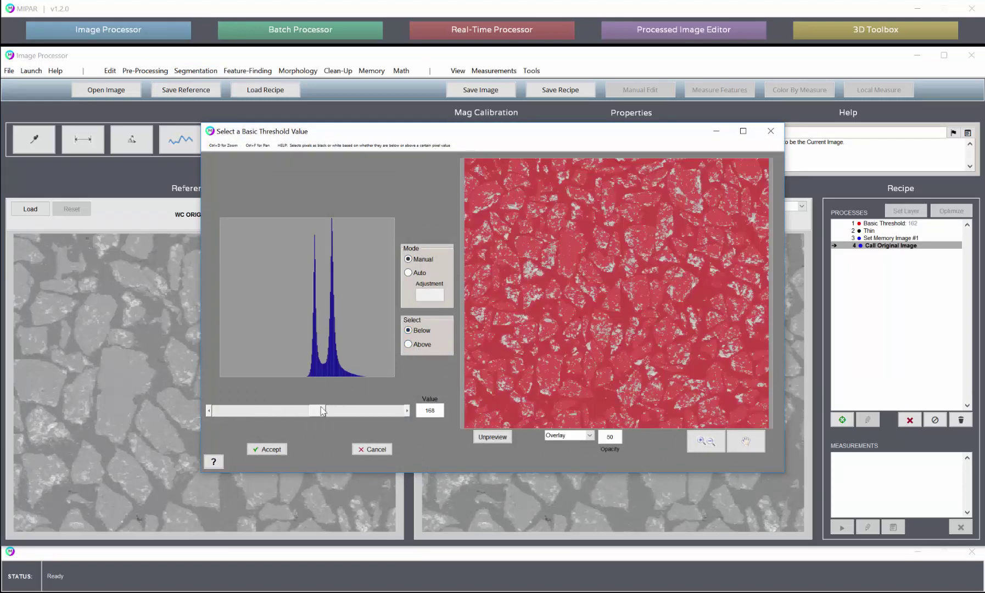
drag(316, 409, 325, 409)
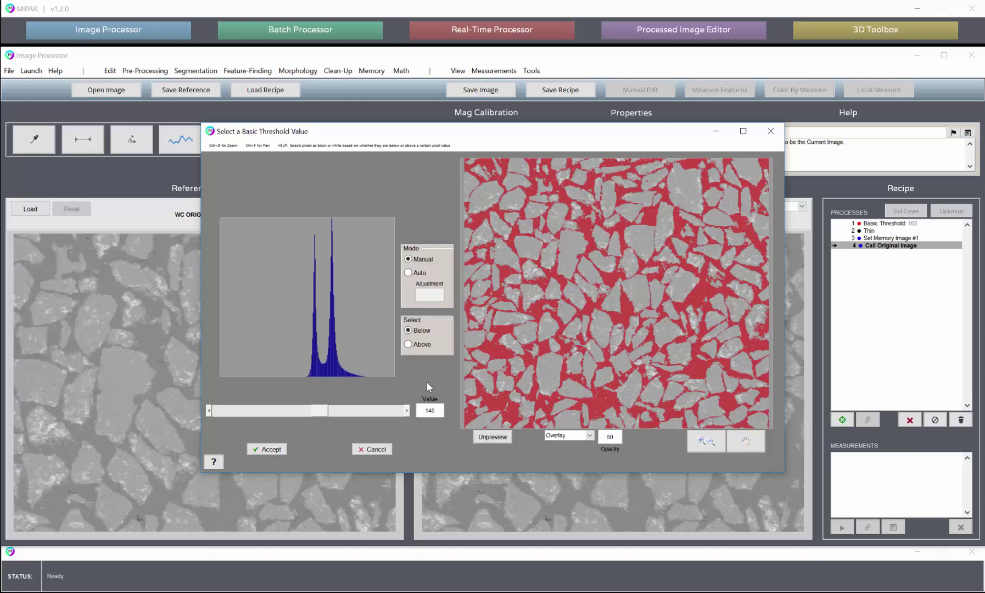
click(266, 449)
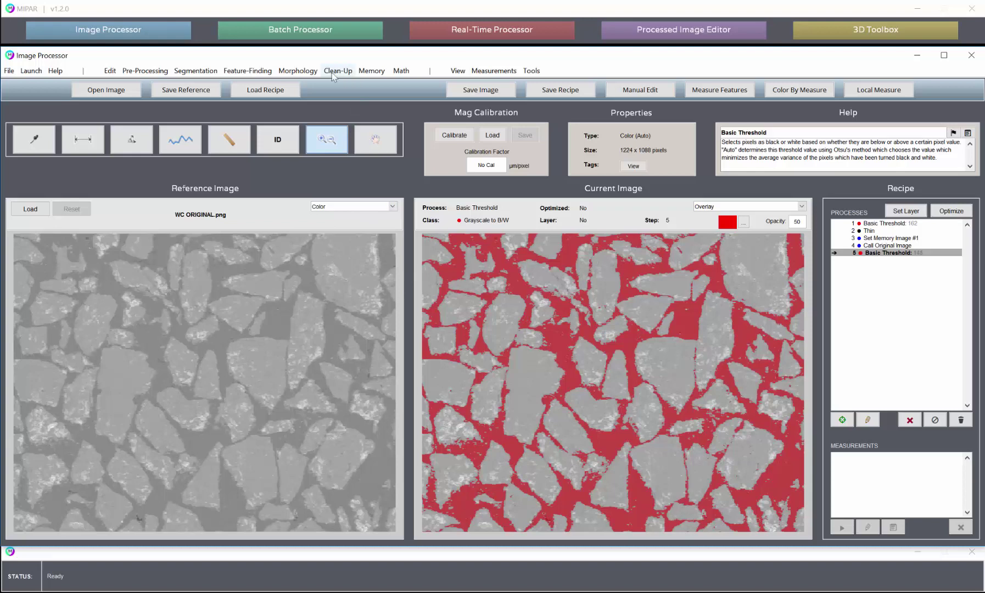
Step: Thin the background threshold down to lines and store them as Memory Image #2
click(306, 73)
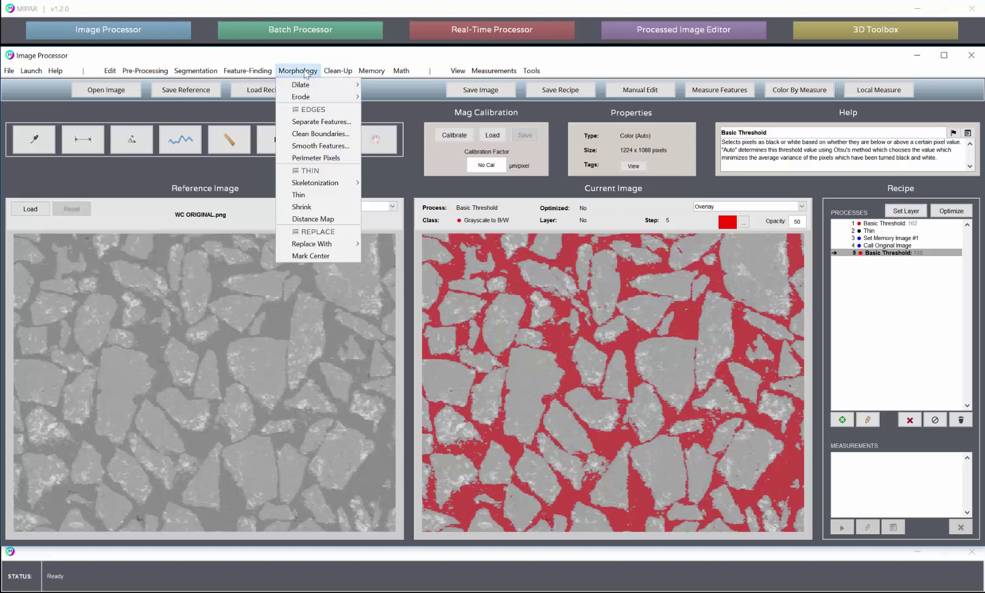
click(324, 197)
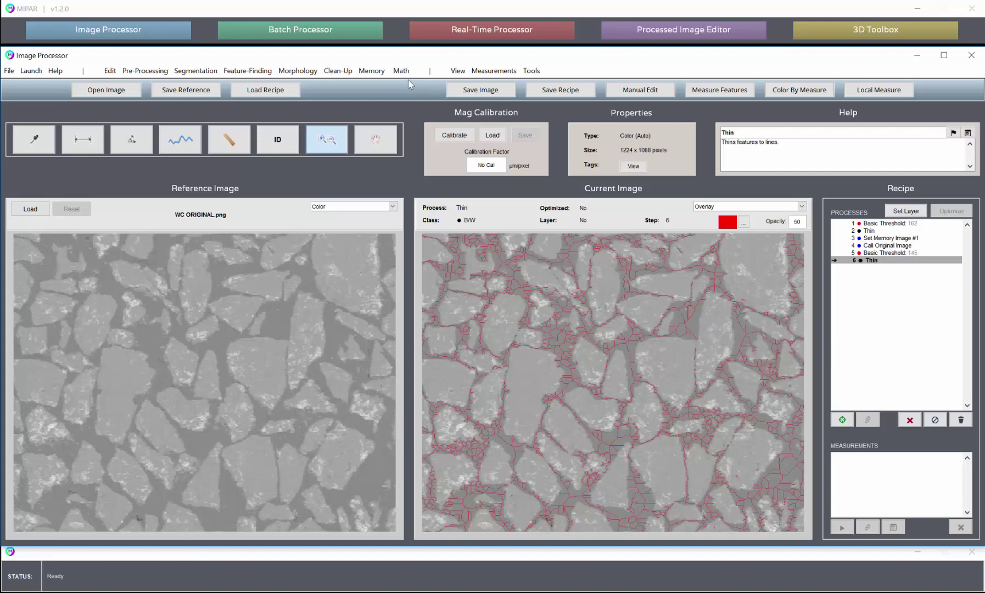
click(377, 72)
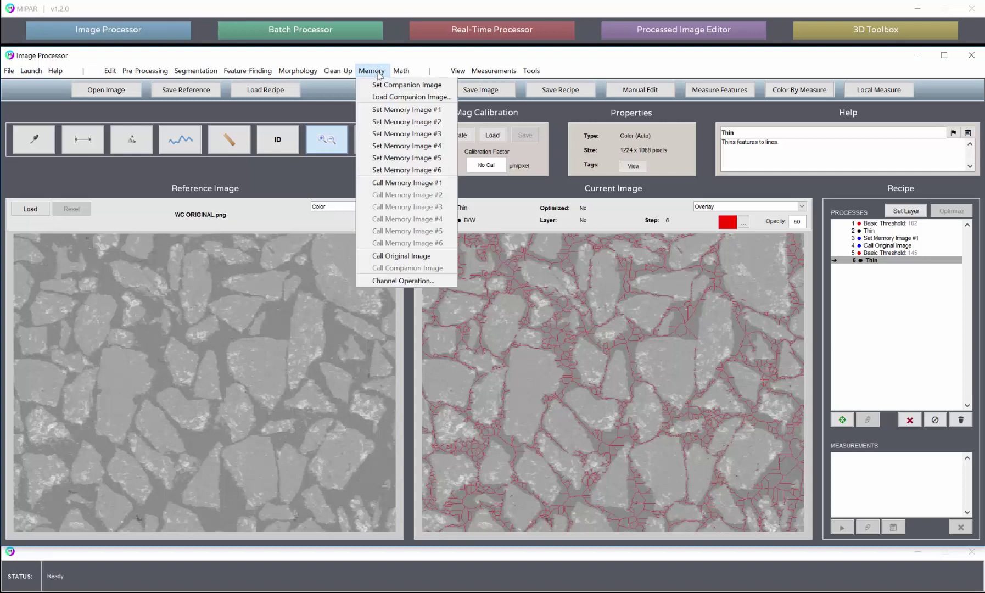
click(394, 122)
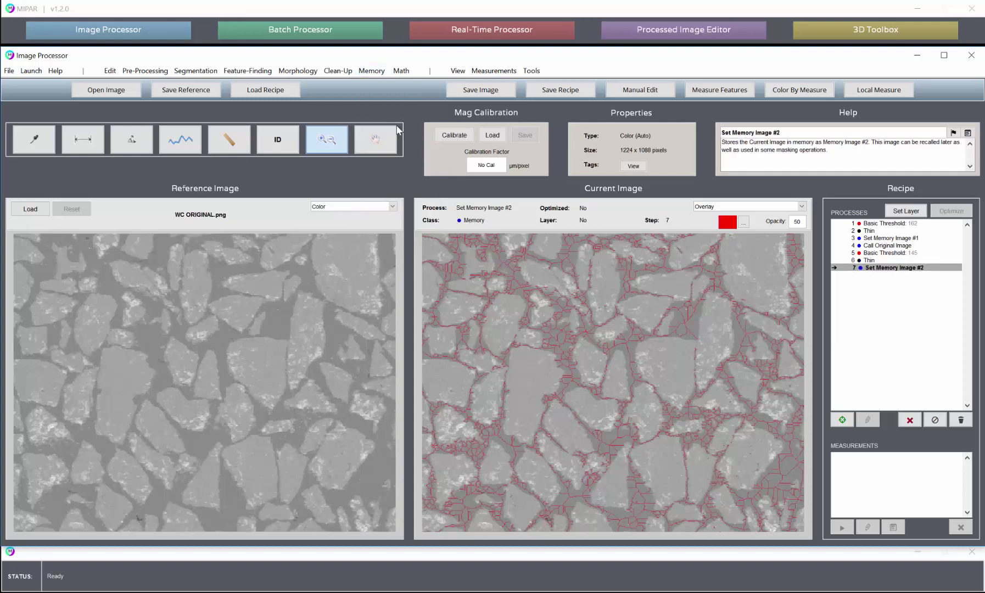
Step: Check the Memory Image #1 and #2 recipe steps, then recall the original grayscale particle image
click(883, 238)
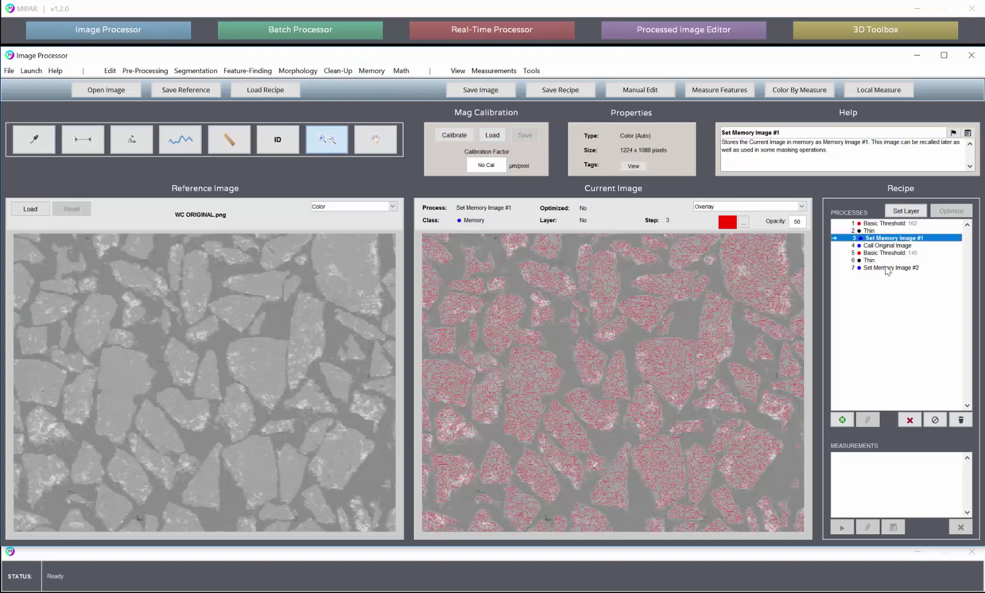
click(886, 269)
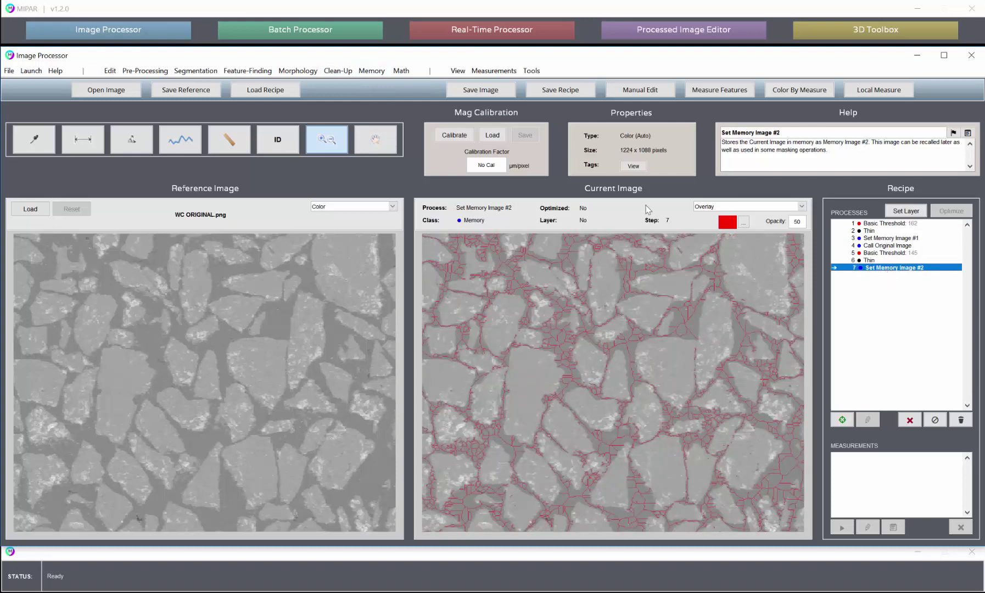
click(373, 70)
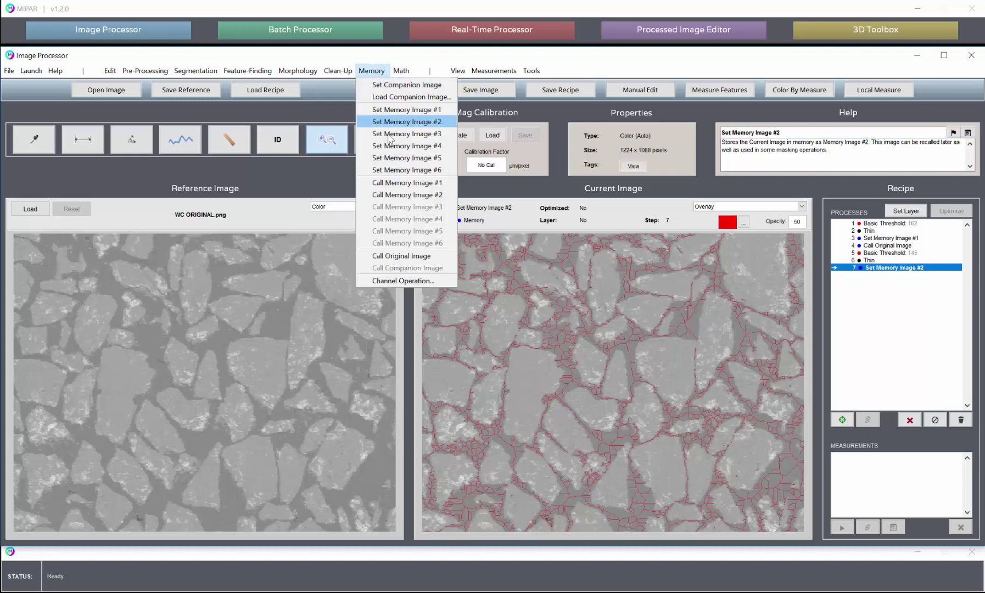
click(412, 256)
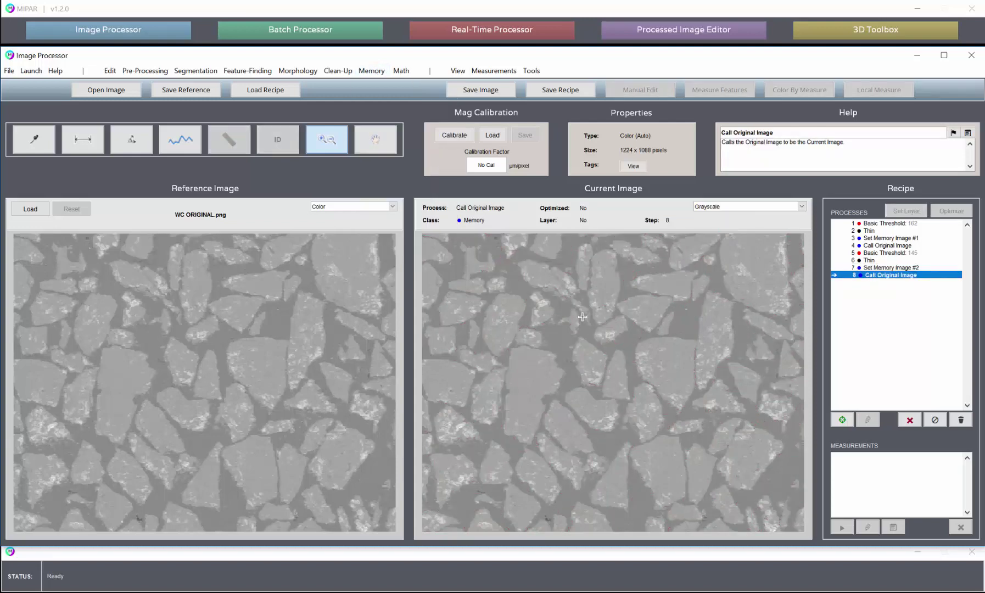
Step: Start Smart Find auto segmentation with Memory Image #1 as the feature seeds
click(196, 71)
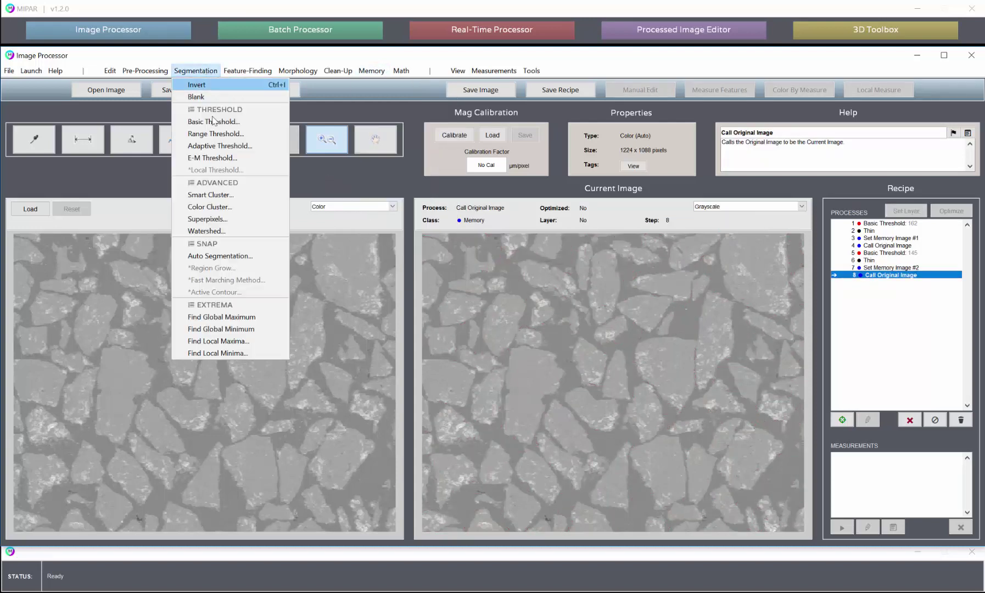
click(244, 256)
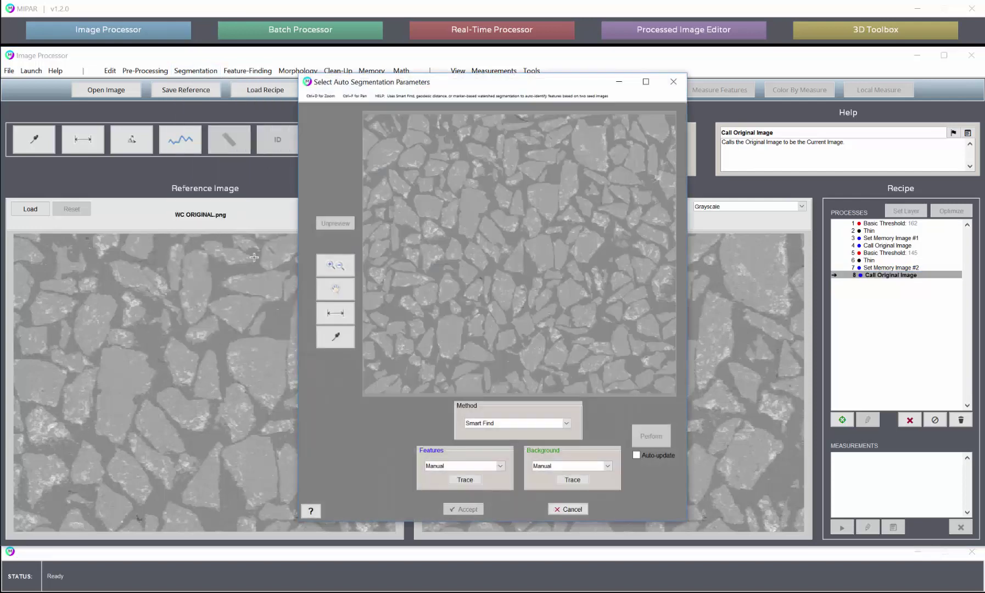
click(455, 468)
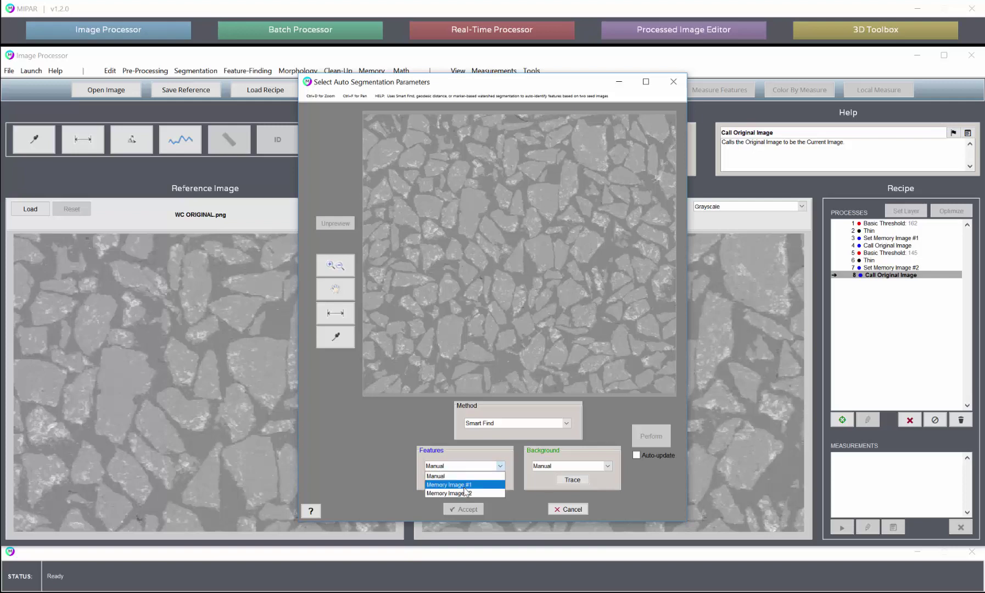
click(467, 485)
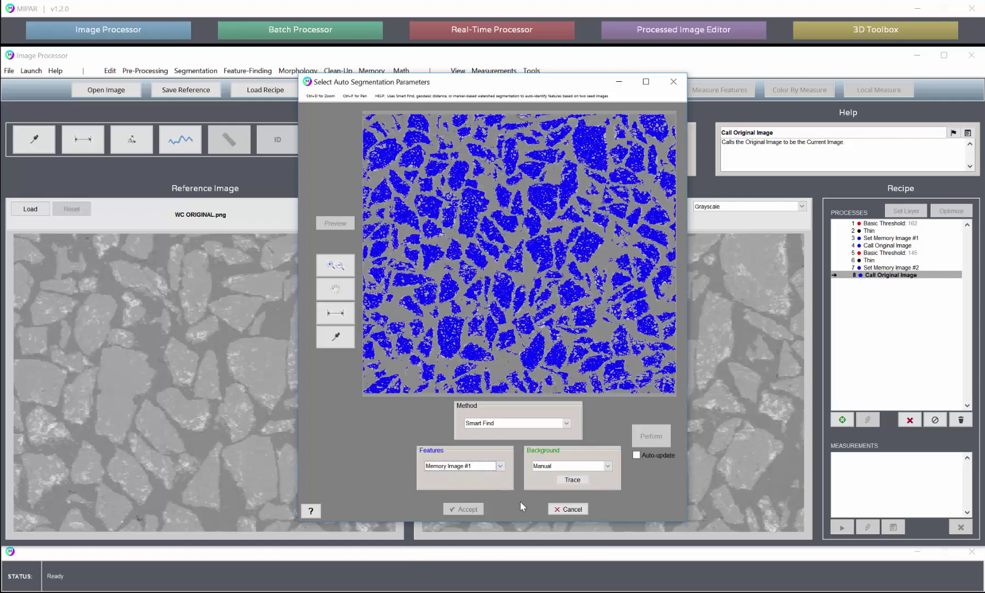
Step: Set Memory Image #2 as the background seeds and zoom into the seed preview
click(335, 266)
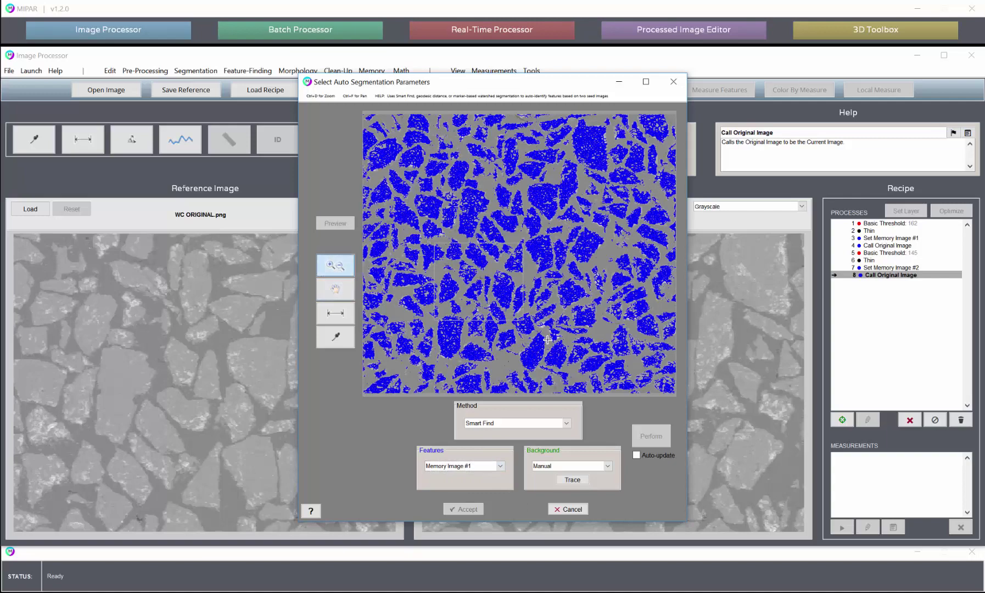
click(541, 305)
click(536, 271)
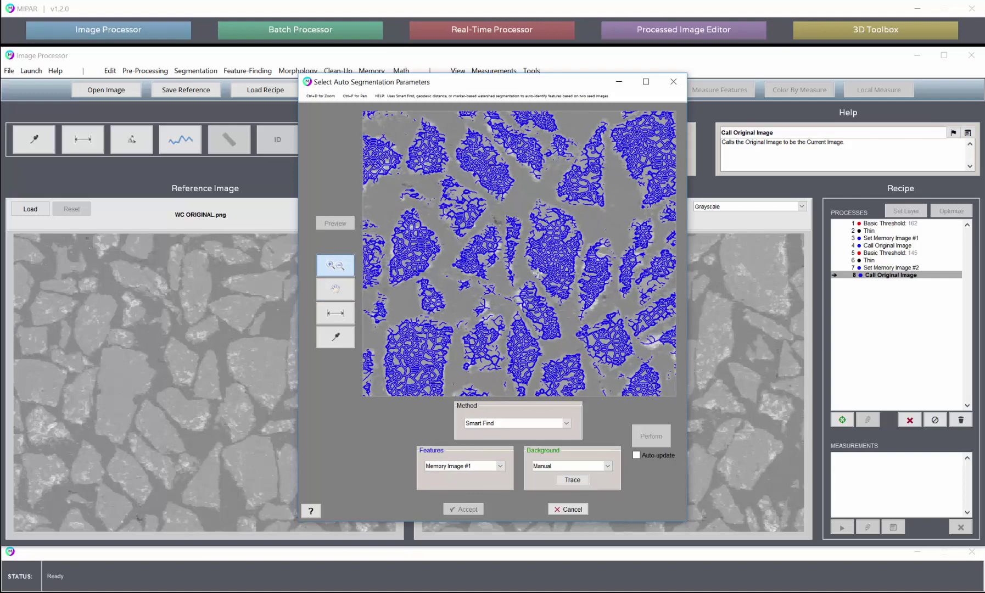
click(537, 273)
click(553, 465)
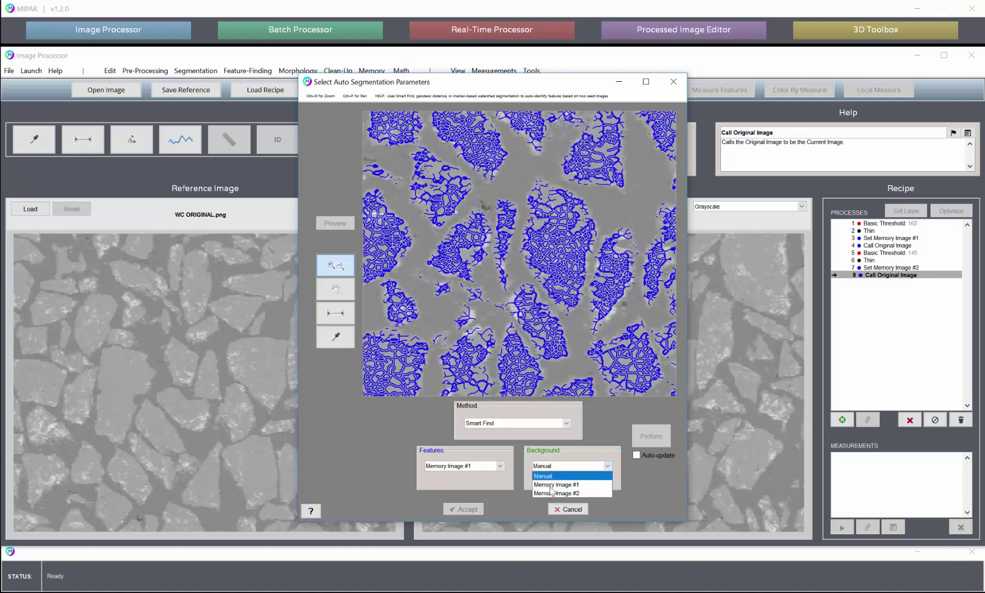
click(552, 497)
click(651, 436)
right_click(562, 336)
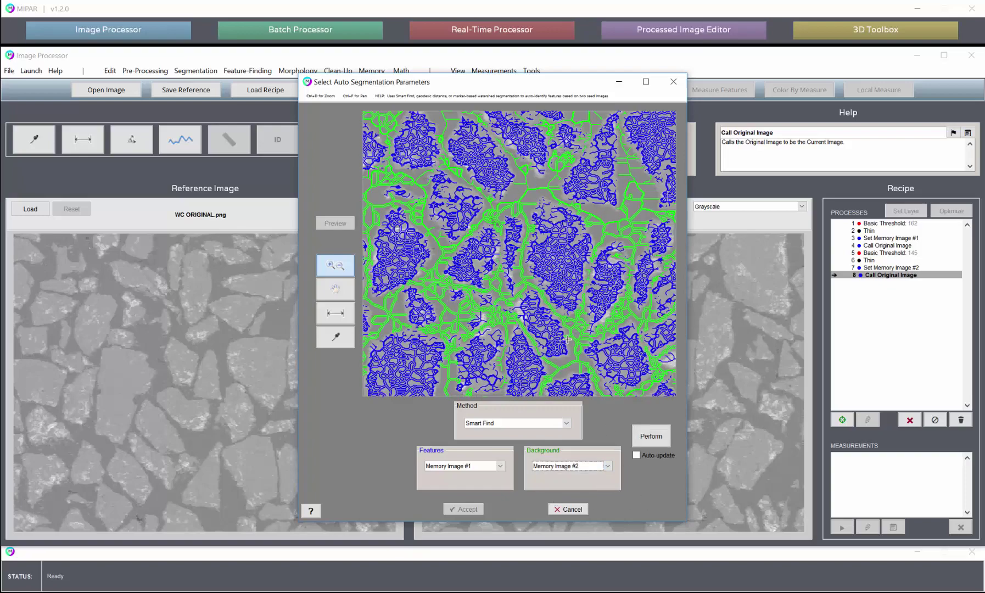
click(561, 335)
scroll(562, 335, down, 5)
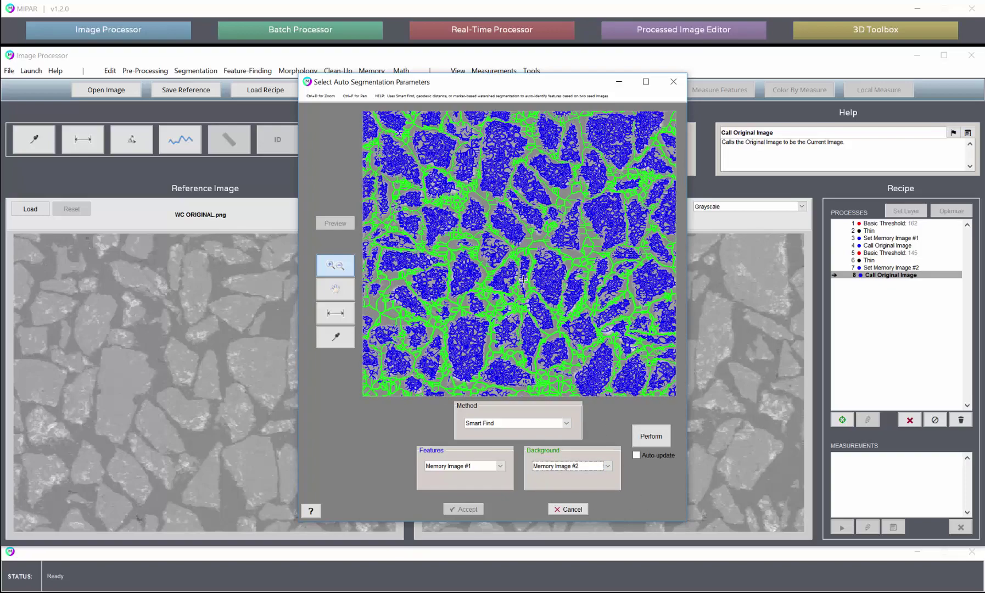
scroll(522, 280, down, 2)
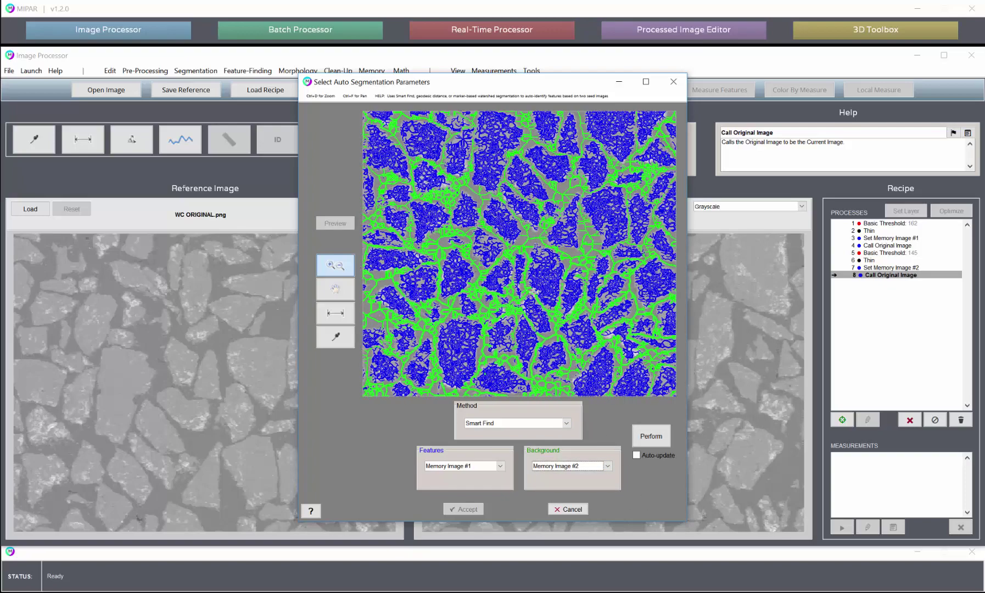
Step: Run the Smart Find segmentation and zoom into the outlined particles
click(648, 436)
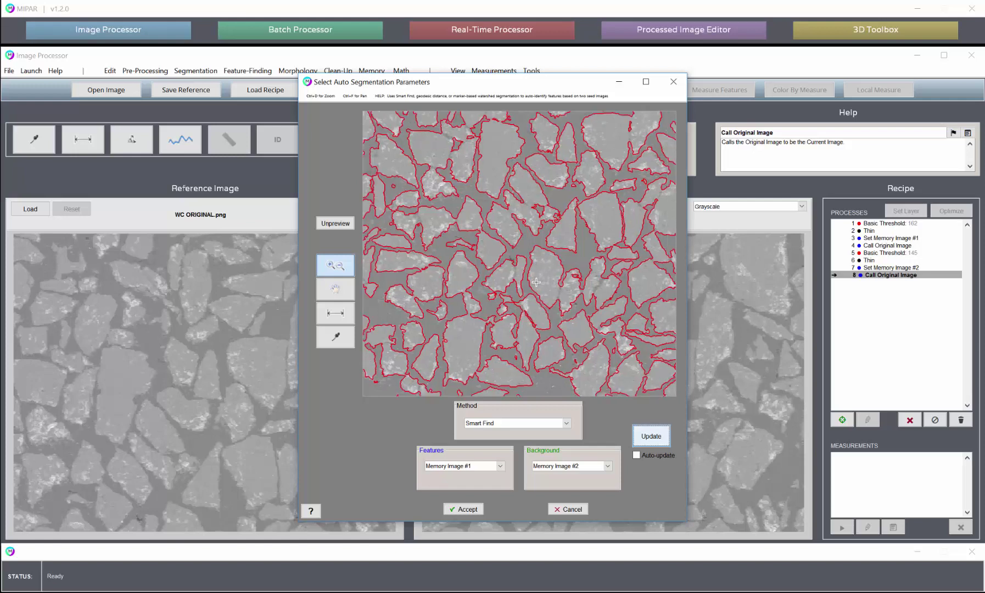
scroll(536, 282, down, 2)
scroll(536, 282, down, 2)
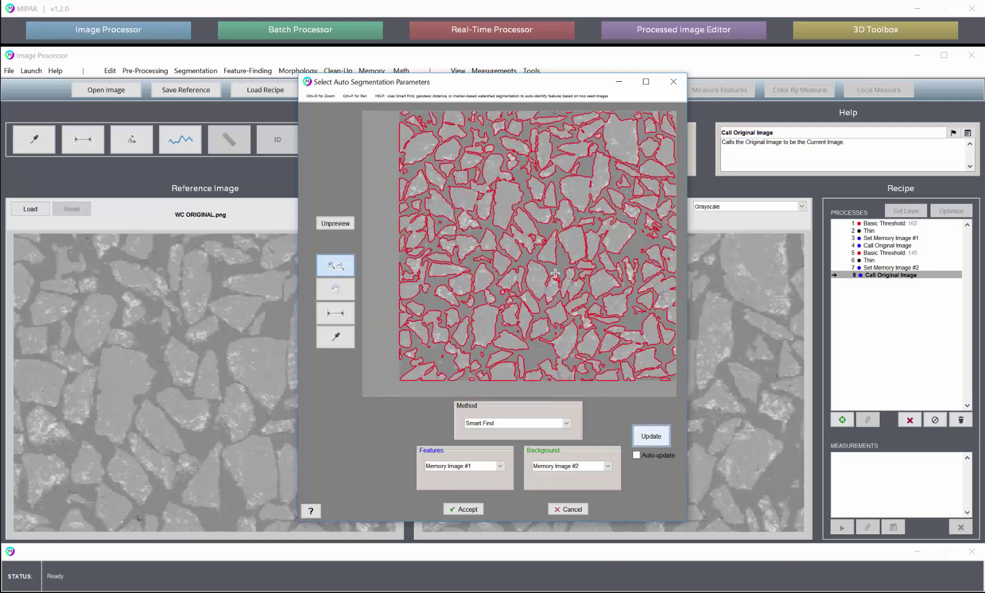
scroll(569, 238, up, 4)
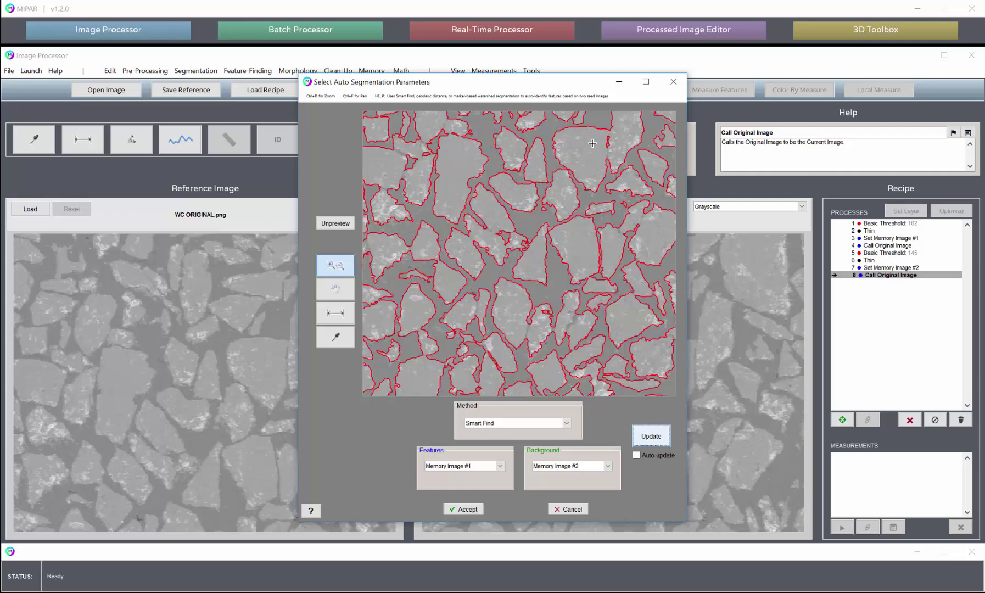
Step: Pan across several grain regions, toggling the seed preview to compare with the outlined result
click(336, 288)
drag(522, 222, 552, 253)
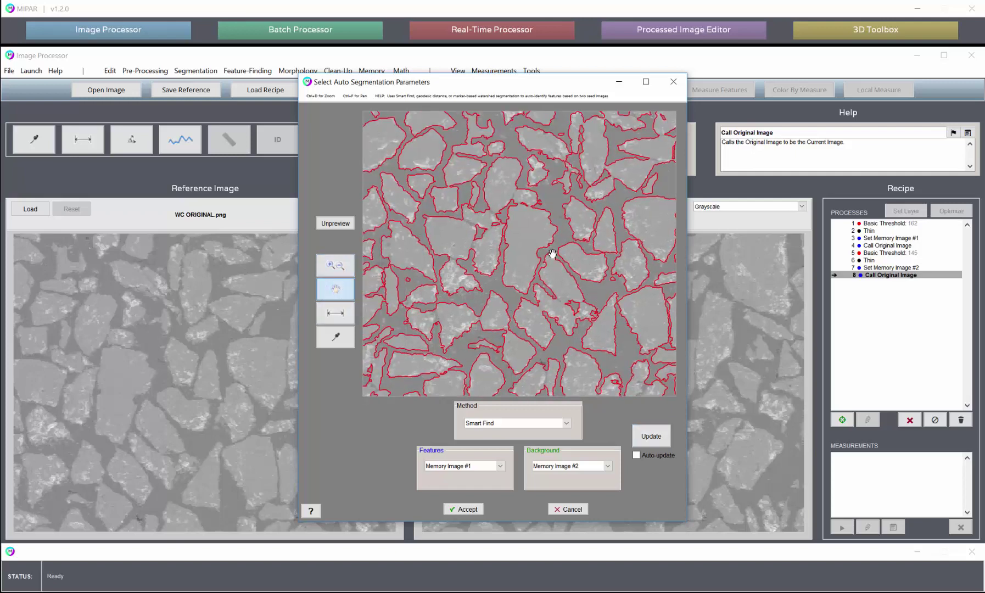
click(335, 224)
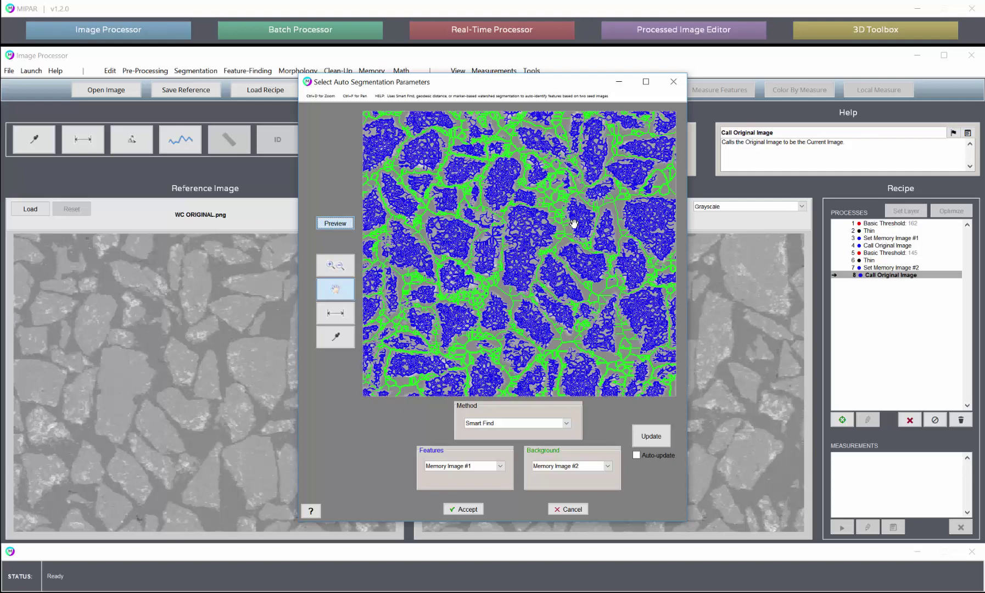
click(335, 223)
scroll(473, 193, up, 2)
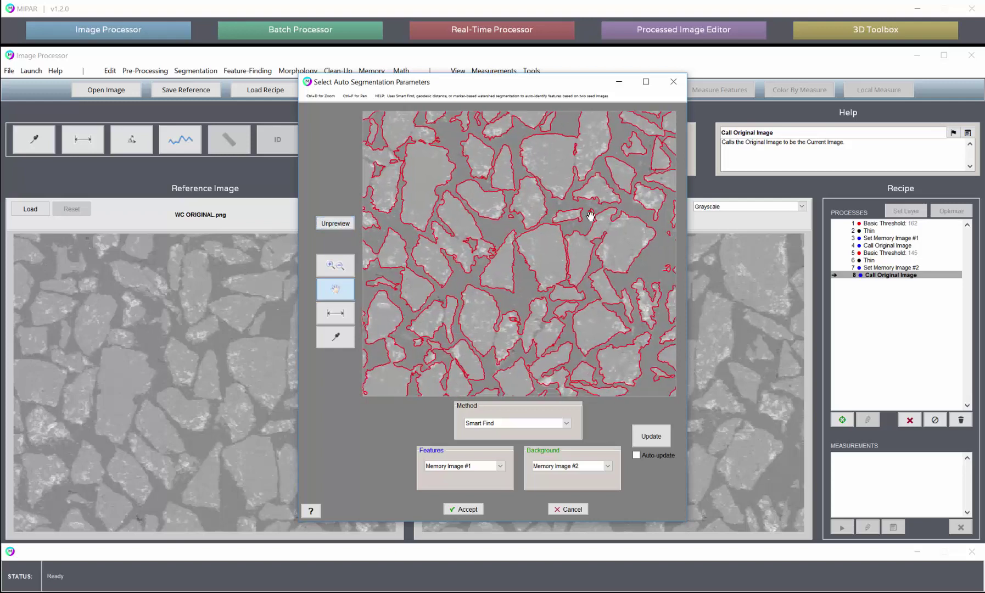
mouse_move(591, 215)
mouse_down()
mouse_move(541, 233)
mouse_move(560, 185)
mouse_move(496, 249)
mouse_move(607, 209)
mouse_up()
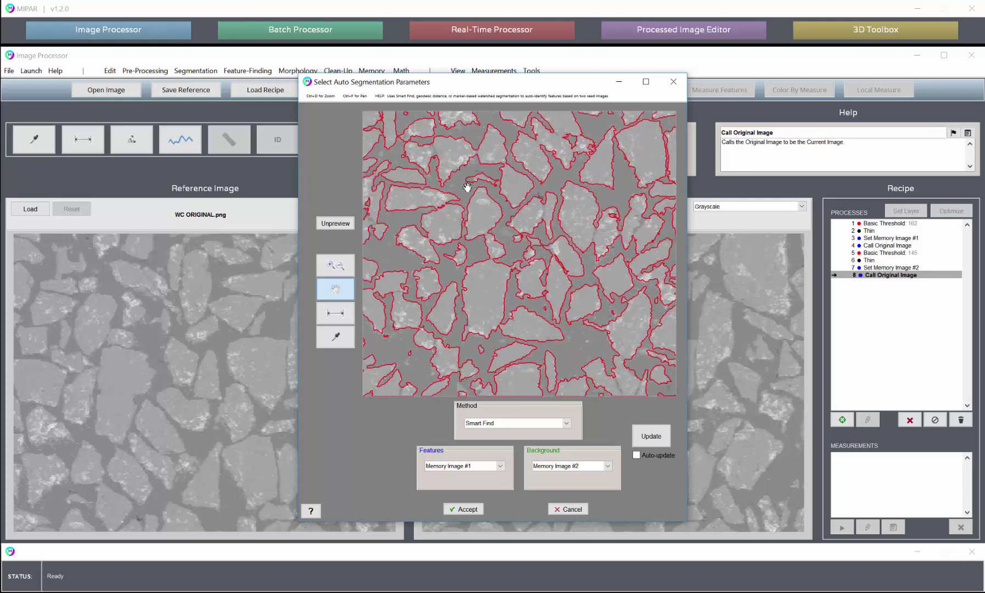
drag(467, 188, 496, 230)
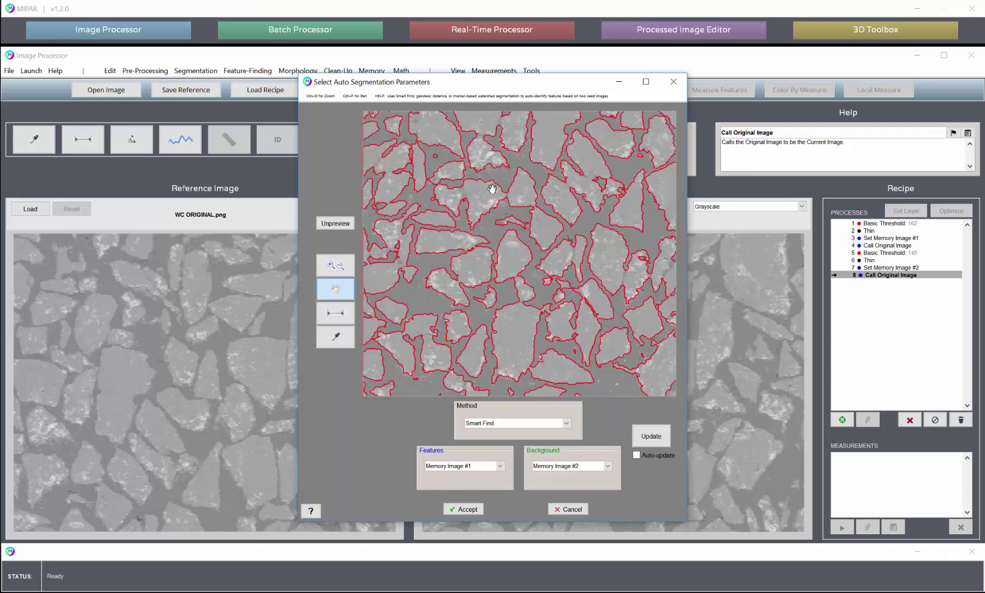
drag(519, 165, 521, 233)
drag(555, 171, 475, 239)
click(467, 509)
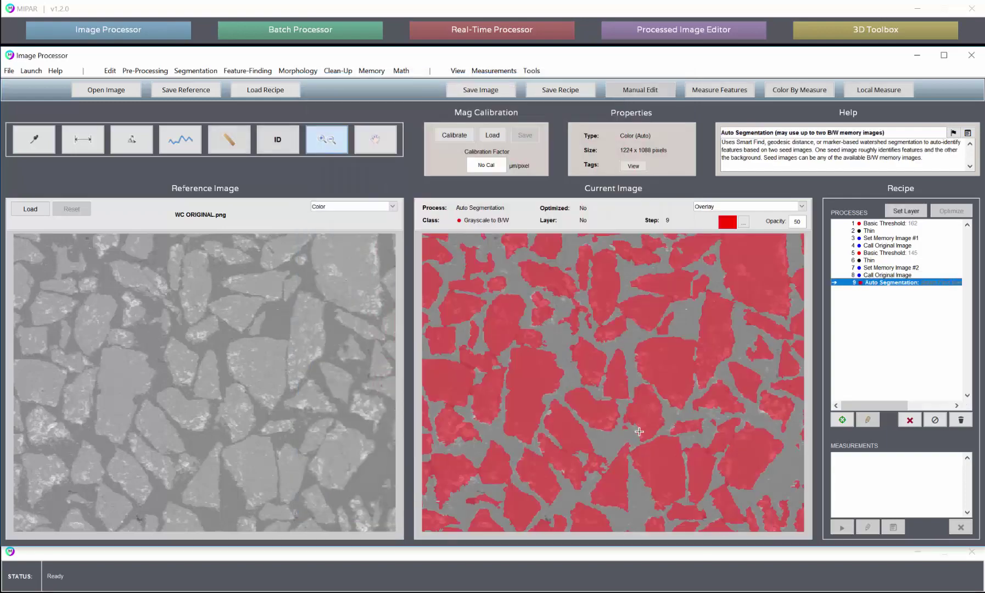
click(344, 148)
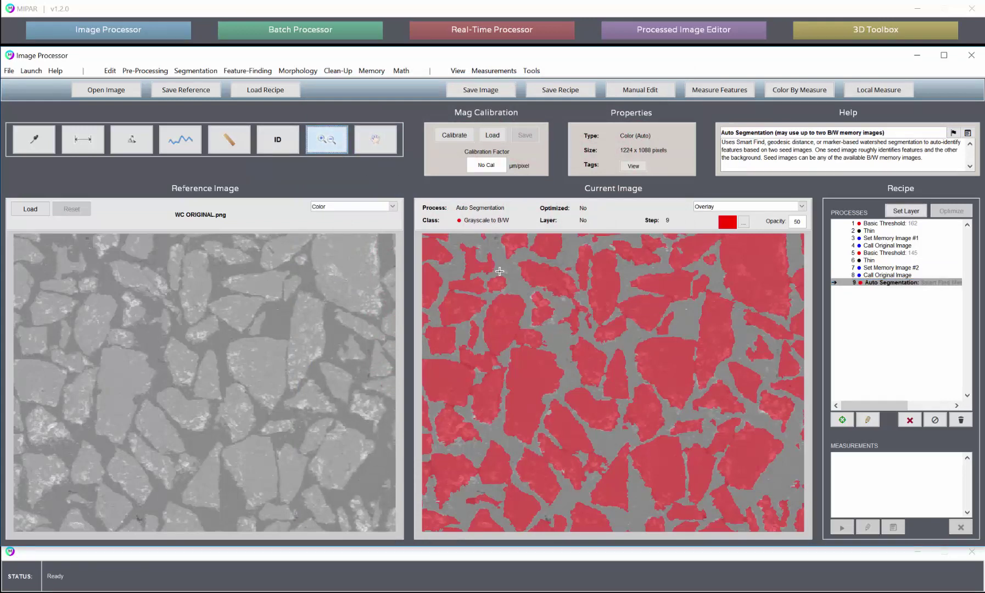
scroll(660, 362, down, 5)
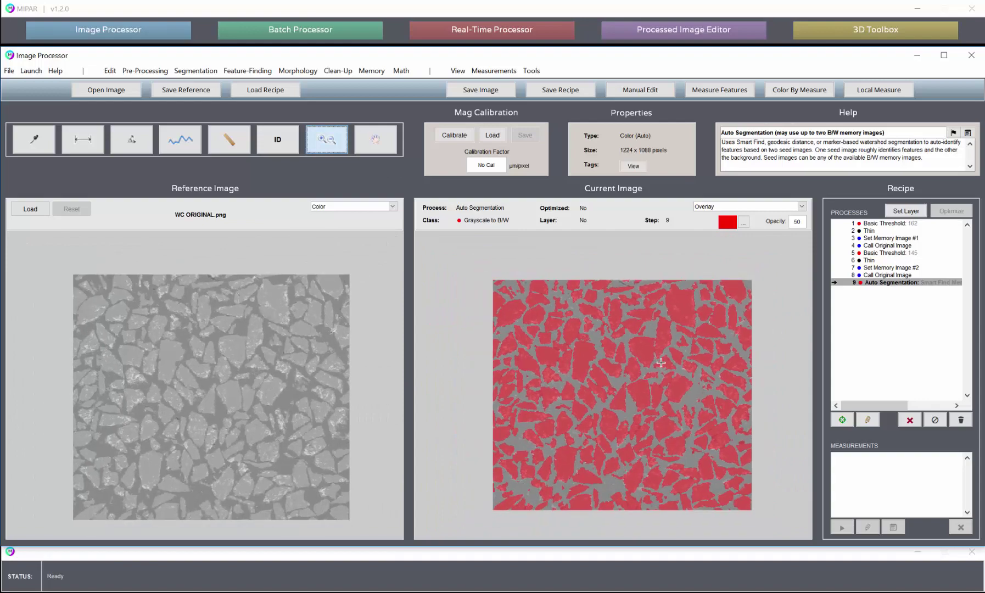
scroll(661, 362, up, 2)
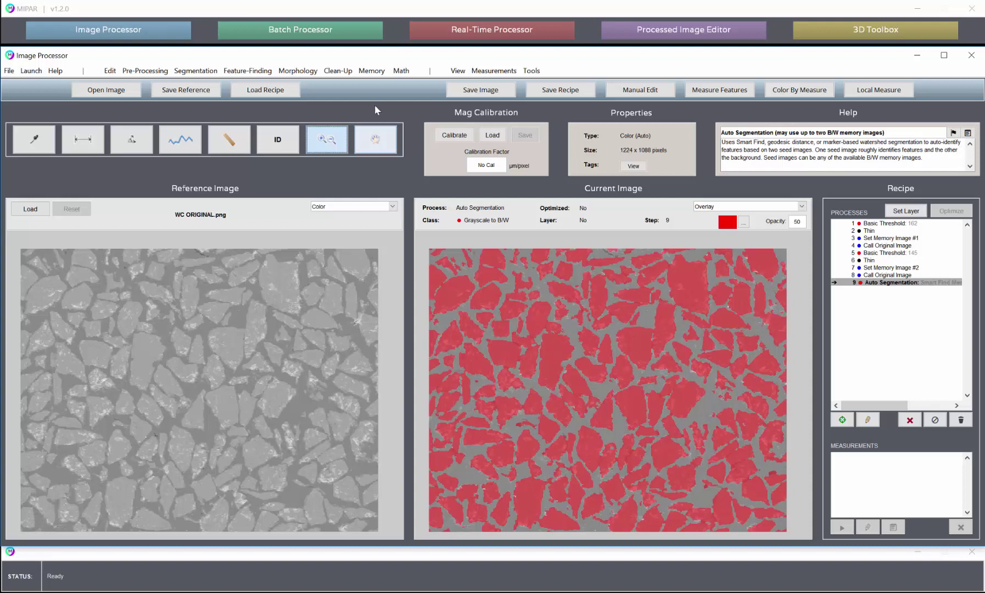
scroll(607, 302, down, 1)
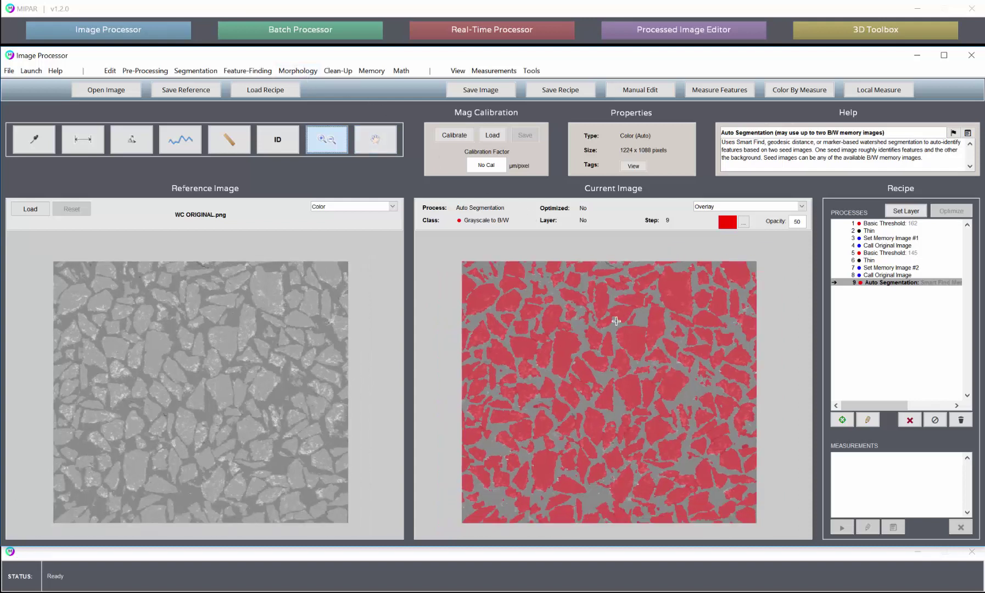
scroll(621, 329, up, 1)
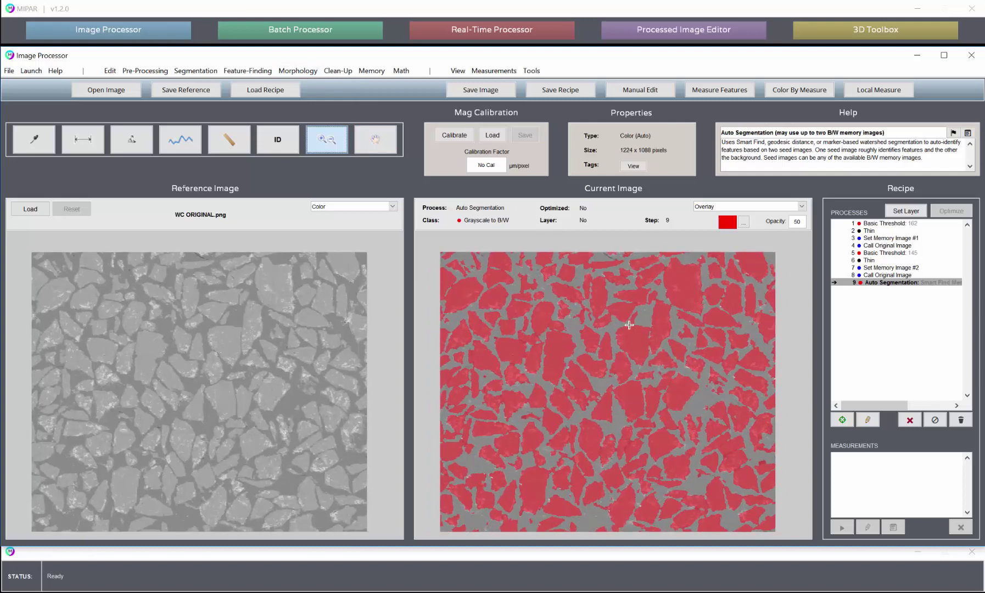